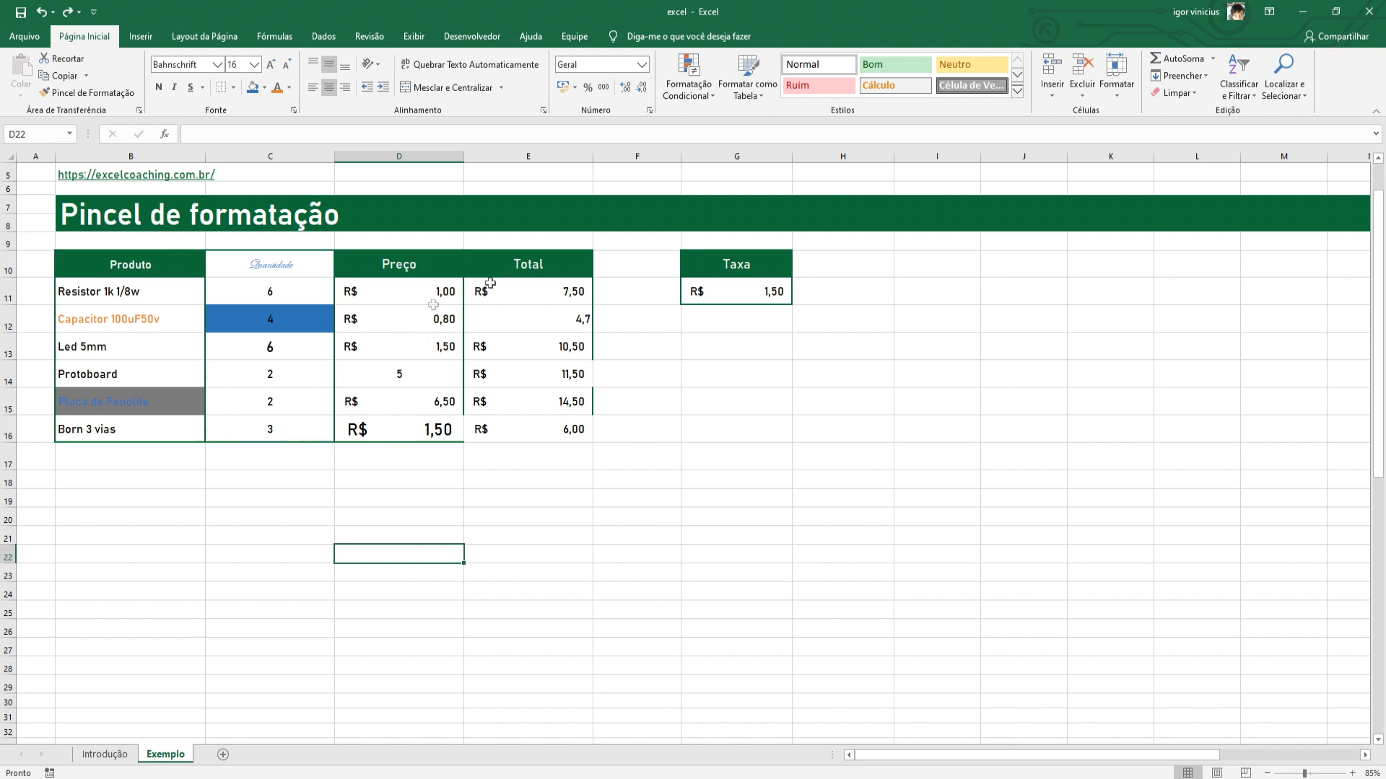
Copy the formatting of the Produto header in B10 to the Quantidade header in C10 with the Format Painter
{"action": "left_click", "coordinate": [122, 271]}
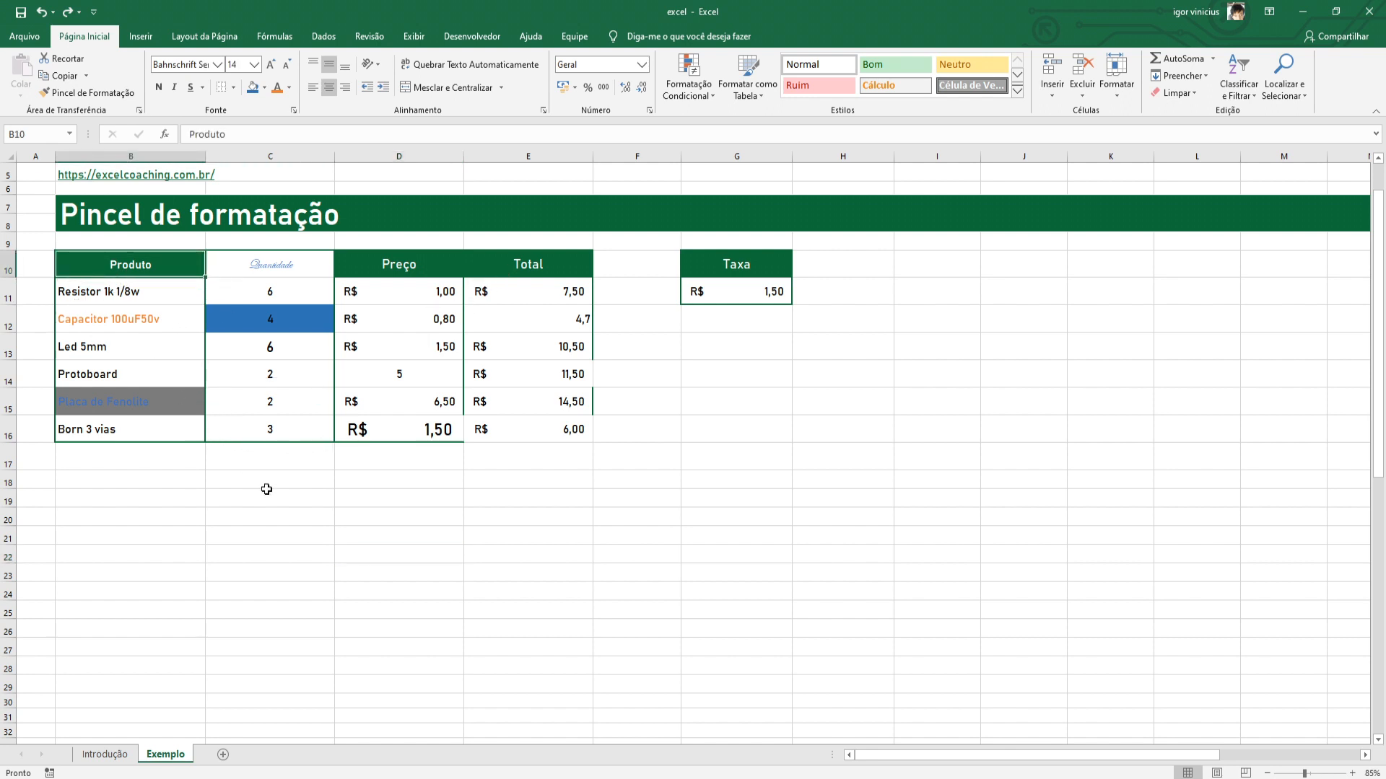
{"action": "left_click", "coordinate": [105, 98]}
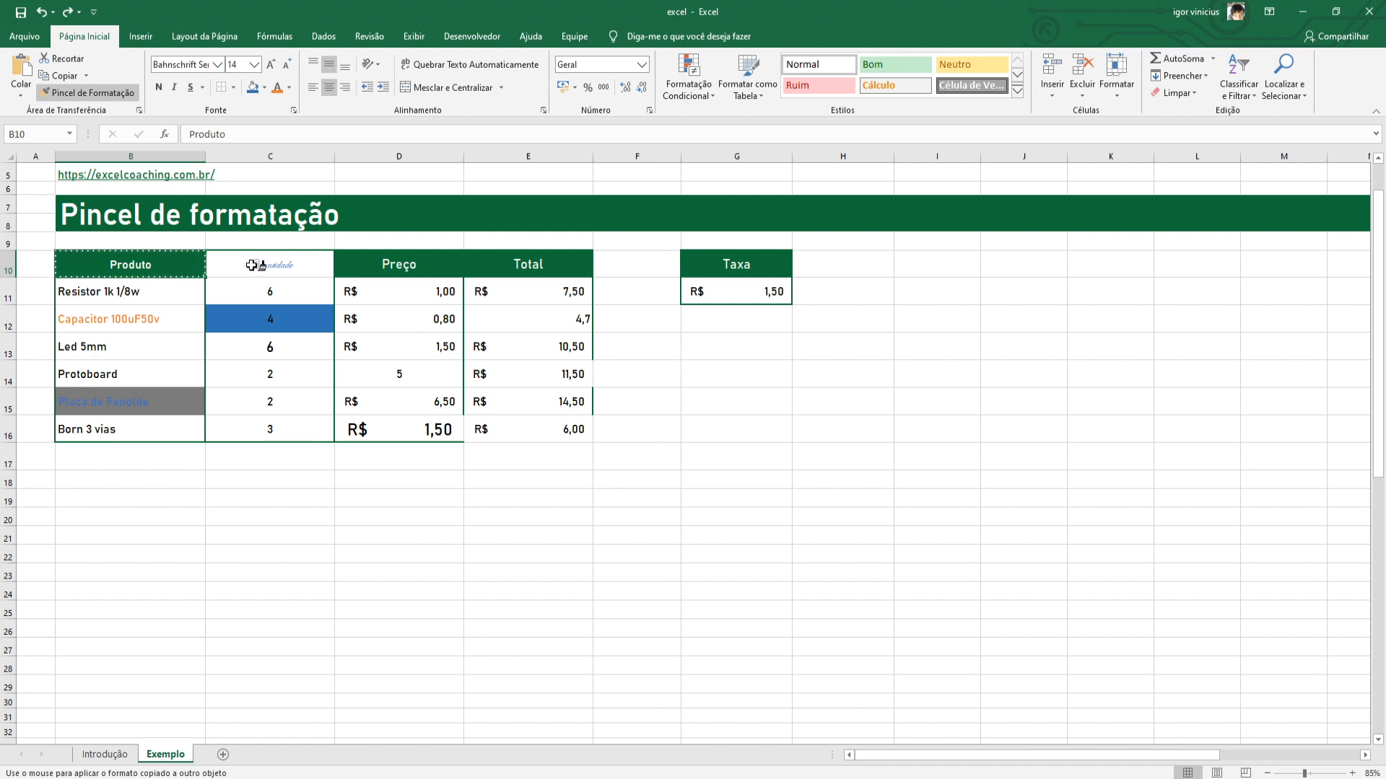
{"action": "left_click", "coordinate": [251, 265]}
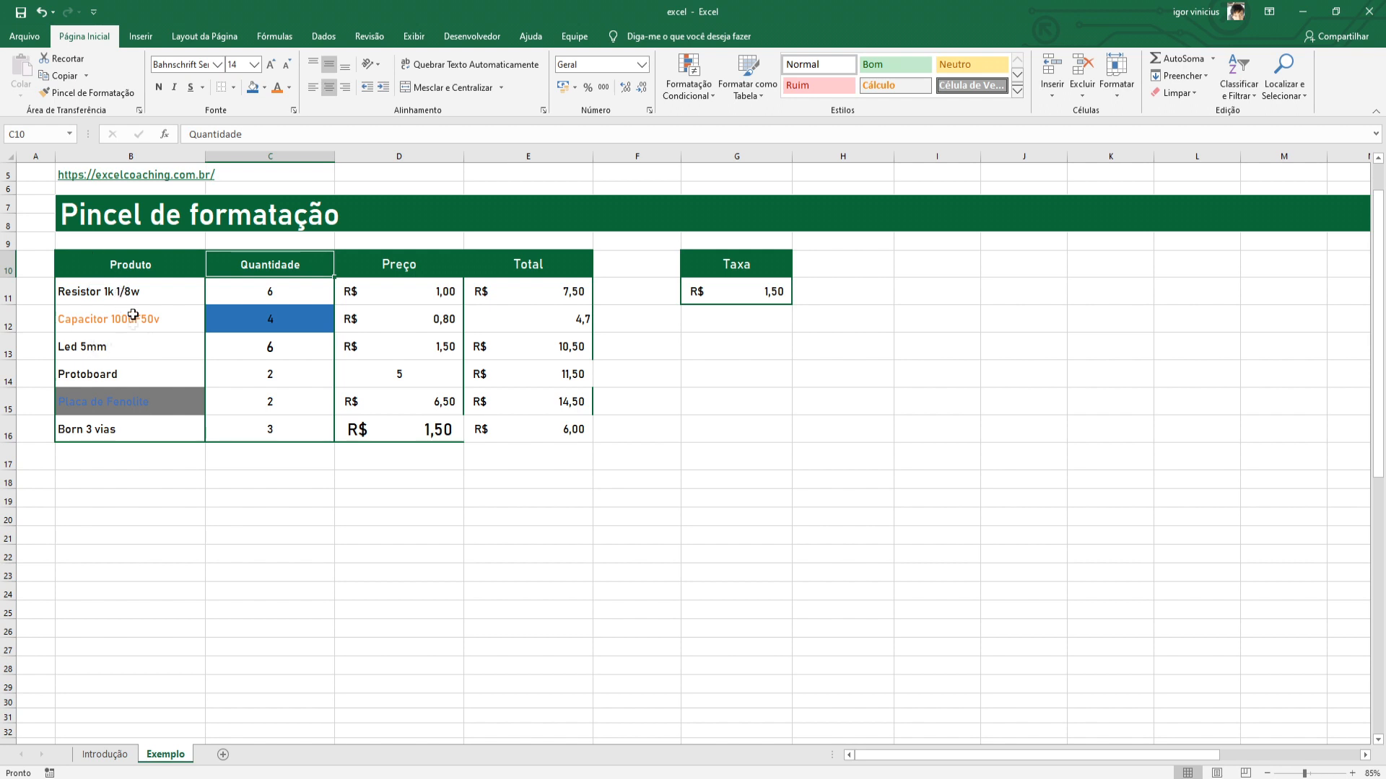
Apply the formatting of product cell B11 to the remaining product names in B12:B16 with the Format Painter
{"action": "left_click", "coordinate": [125, 293]}
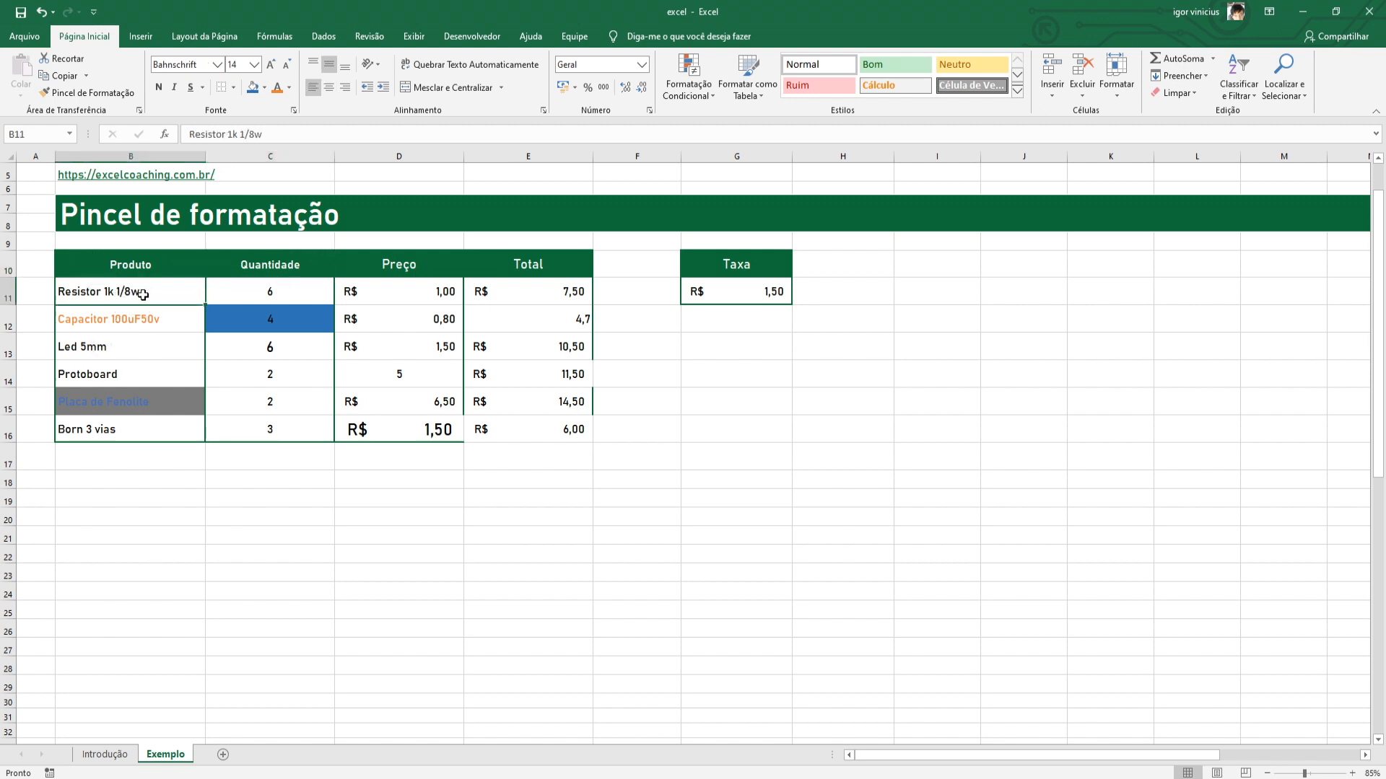
{"action": "left_click", "coordinate": [110, 96]}
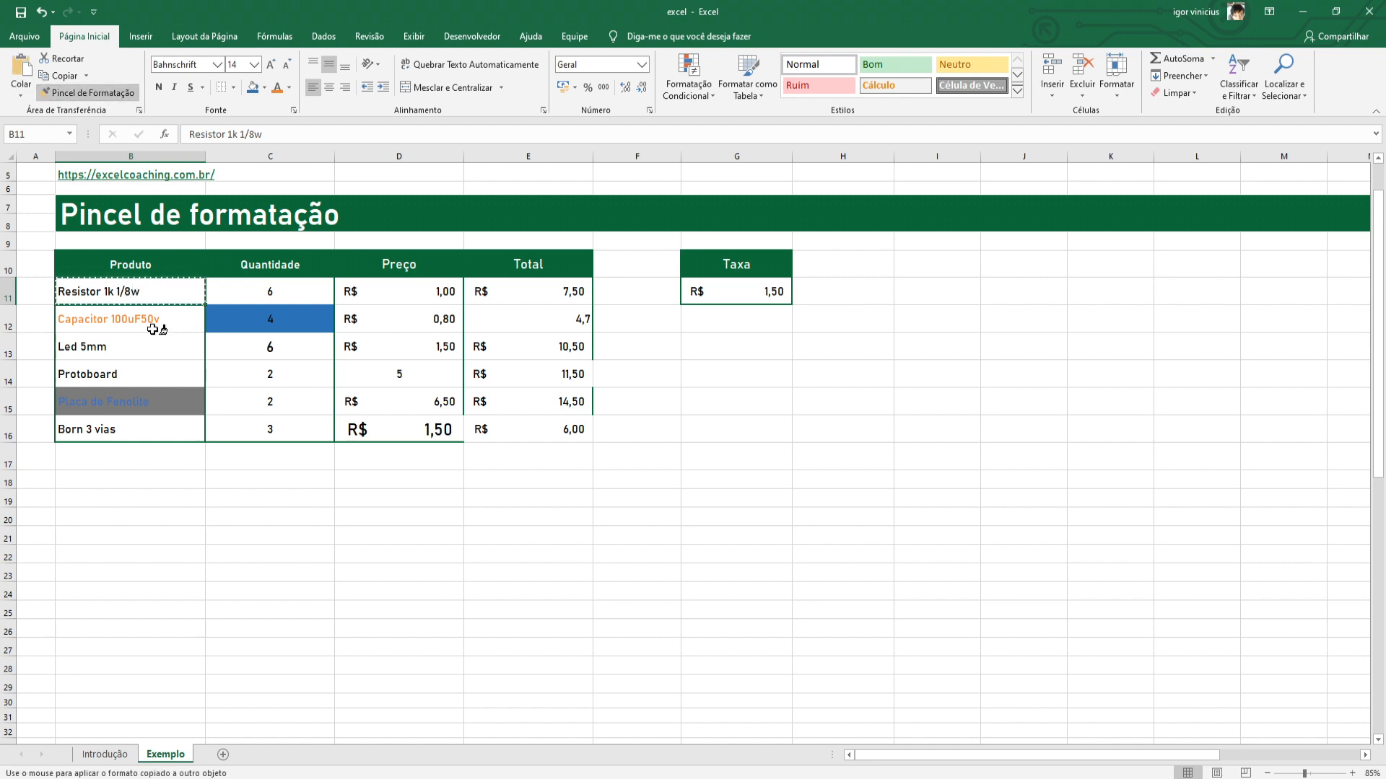
{"action": "left_click_drag", "start_coordinate": [134, 321], "coordinate": [116, 430]}
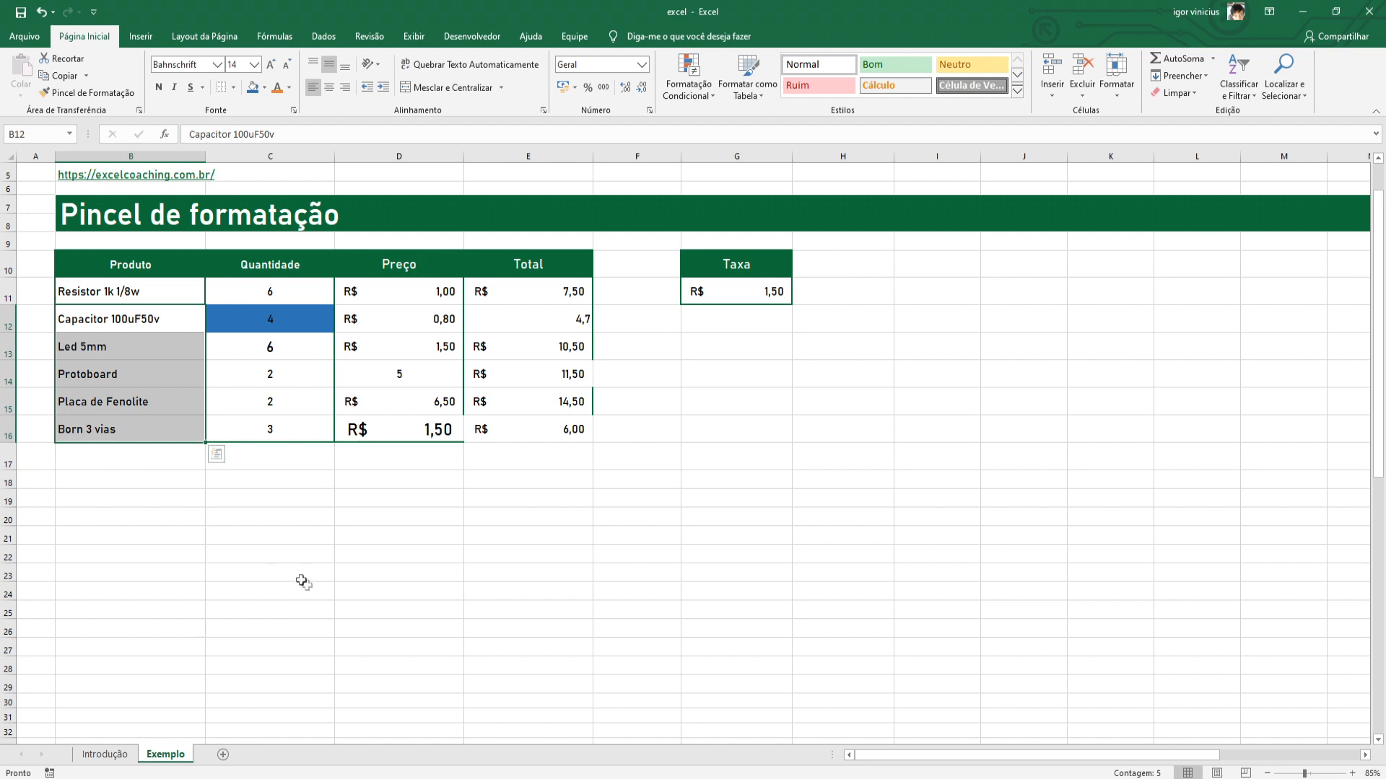
{"action": "left_click", "coordinate": [249, 499]}
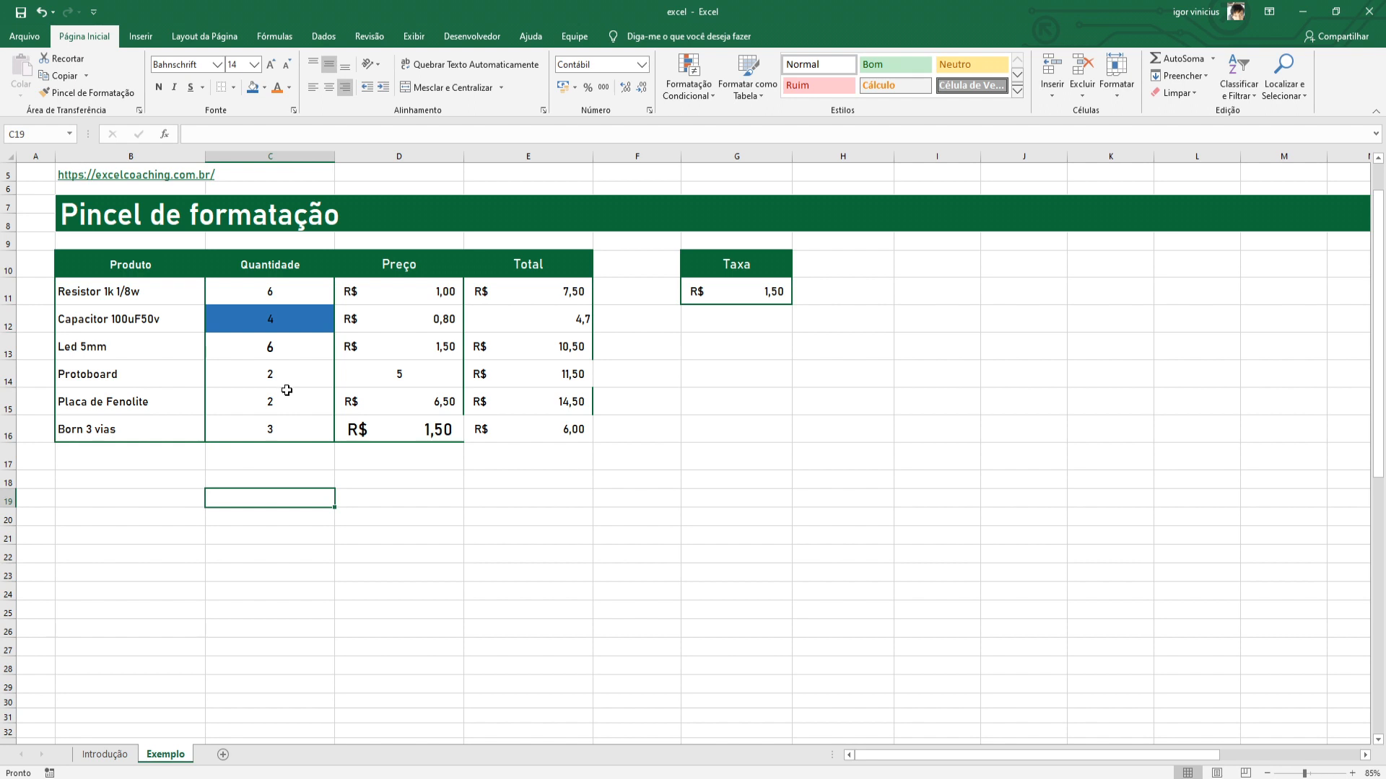
Apply the formatting of quantity cell C11 to C12:C13 with the Format Painter
{"action": "left_click", "coordinate": [285, 349]}
{"action": "left_click", "coordinate": [286, 372]}
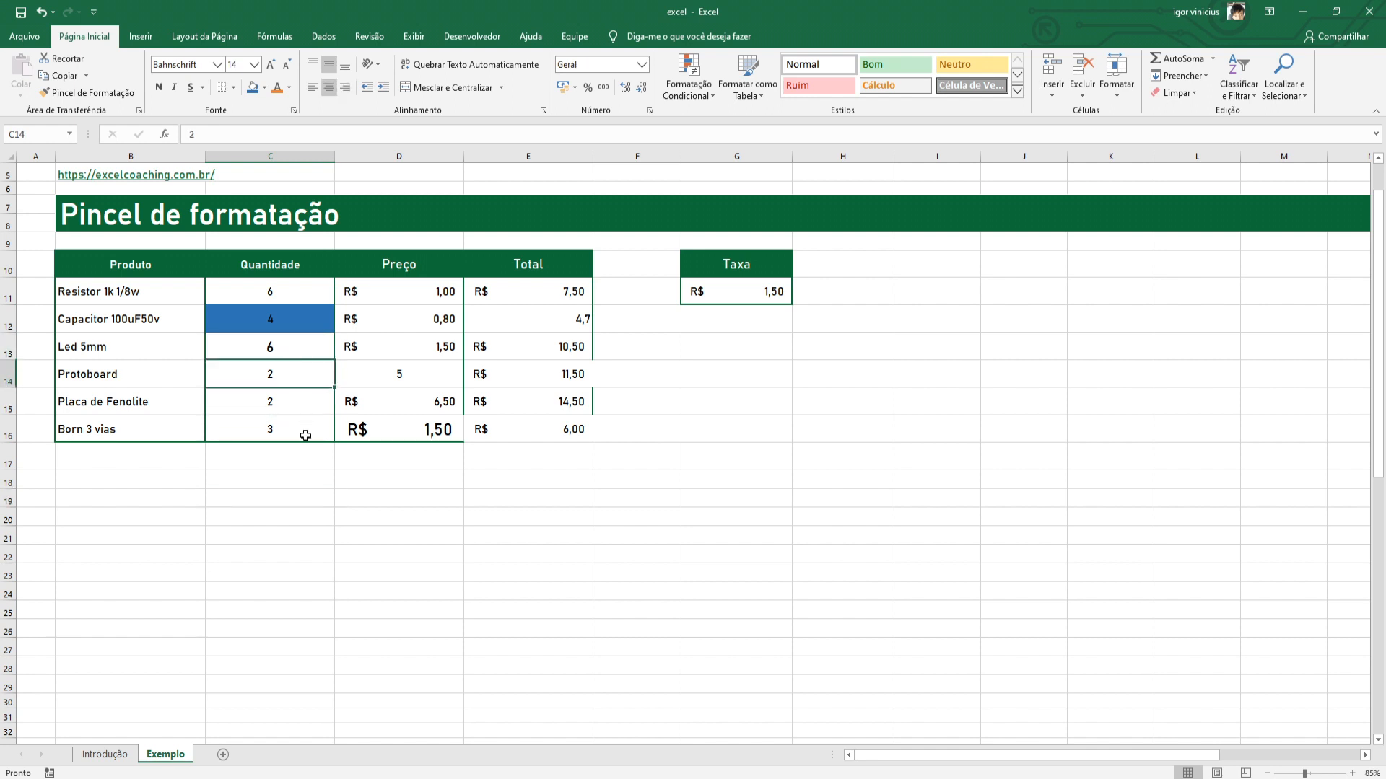
{"action": "left_click", "coordinate": [280, 295]}
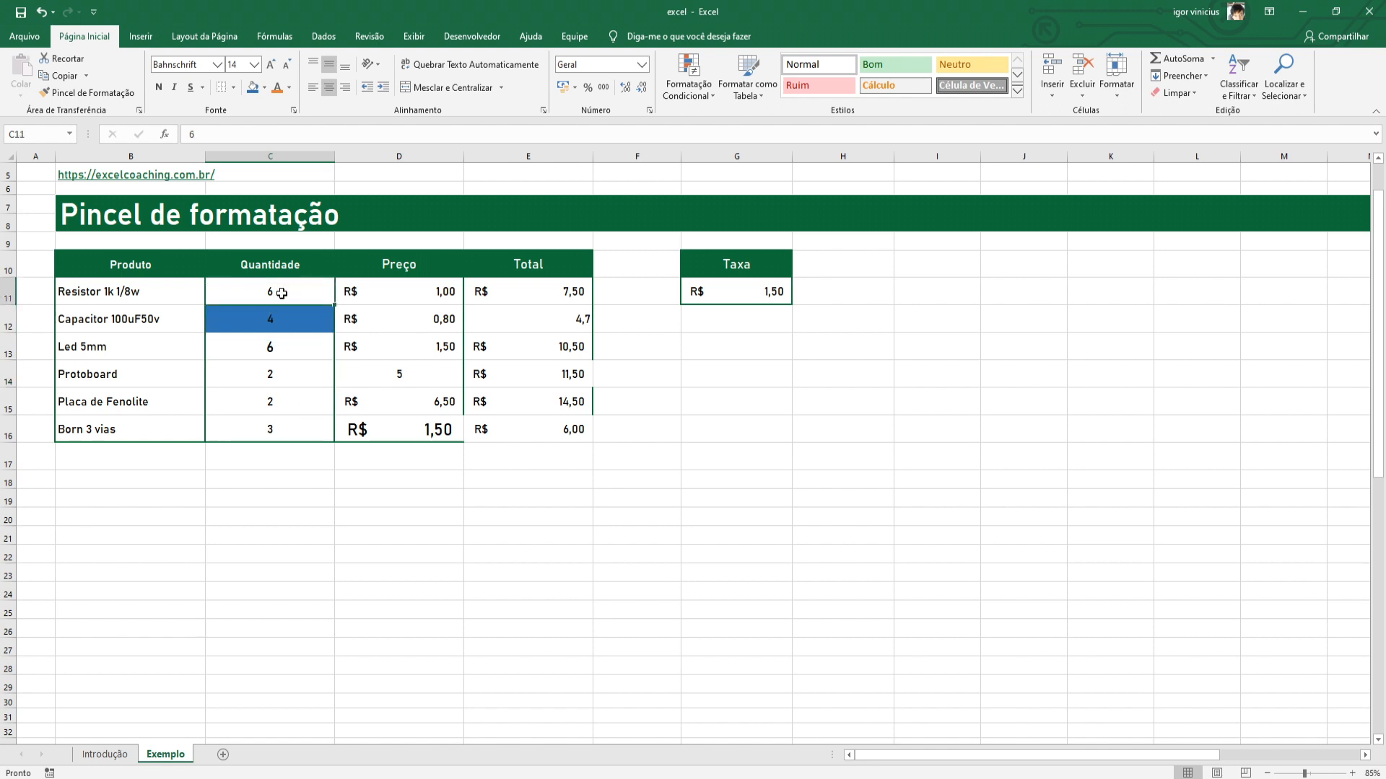
{"action": "left_click", "coordinate": [88, 93]}
{"action": "left_click_drag", "start_coordinate": [270, 319], "coordinate": [280, 348]}
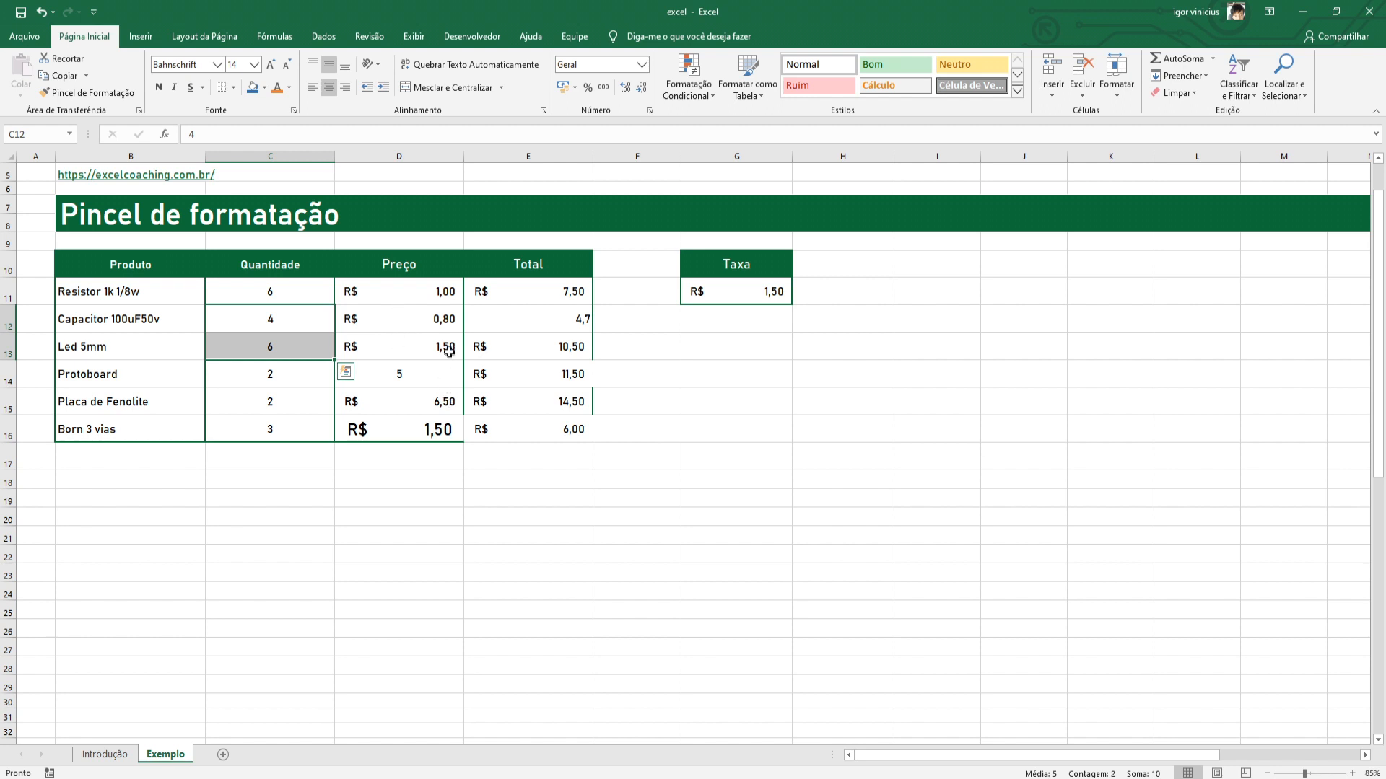
Apply the formatting of price cell D11 to the remaining prices in D12:D16 with the Format Painter
{"action": "left_click", "coordinate": [435, 290]}
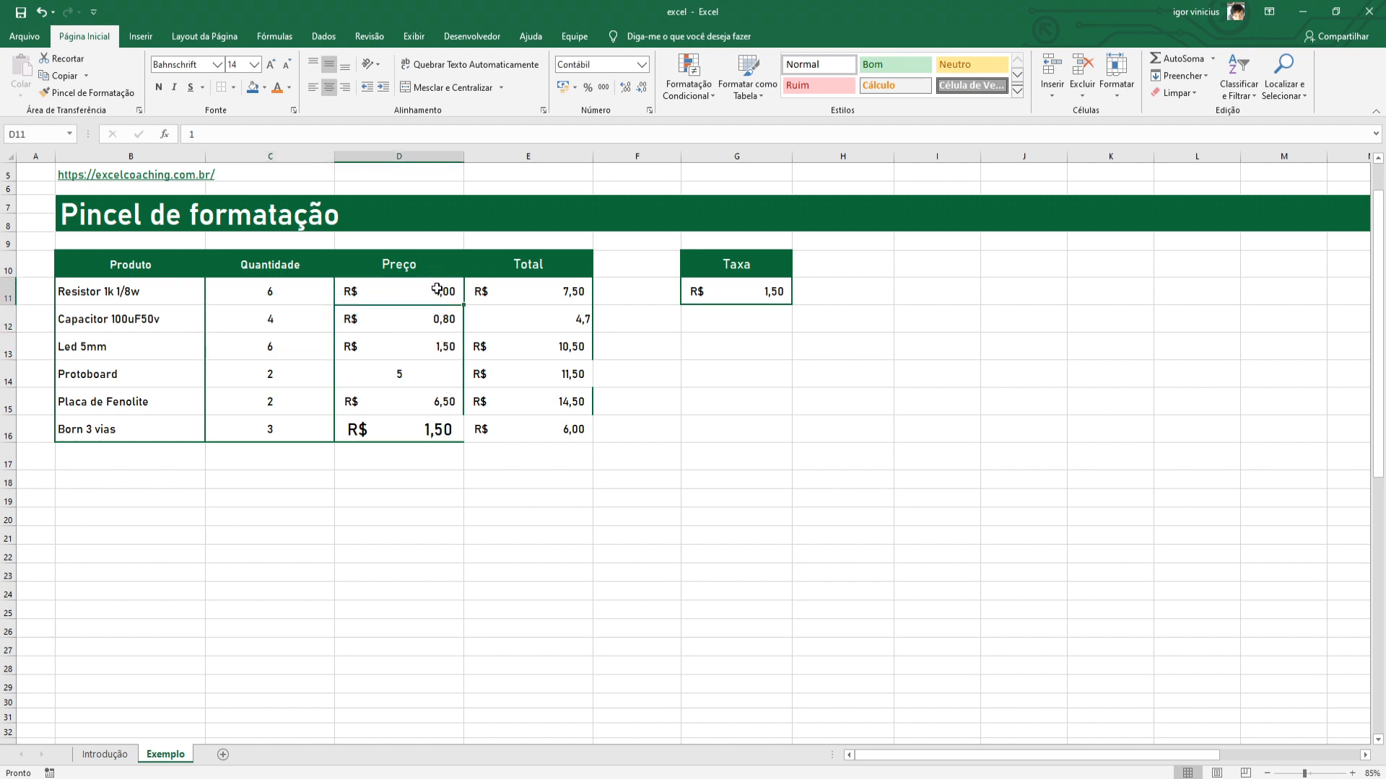
{"action": "left_click", "coordinate": [408, 382]}
{"action": "left_click", "coordinate": [397, 295]}
{"action": "left_click", "coordinate": [113, 98]}
{"action": "left_click_drag", "start_coordinate": [396, 322], "coordinate": [402, 431]}
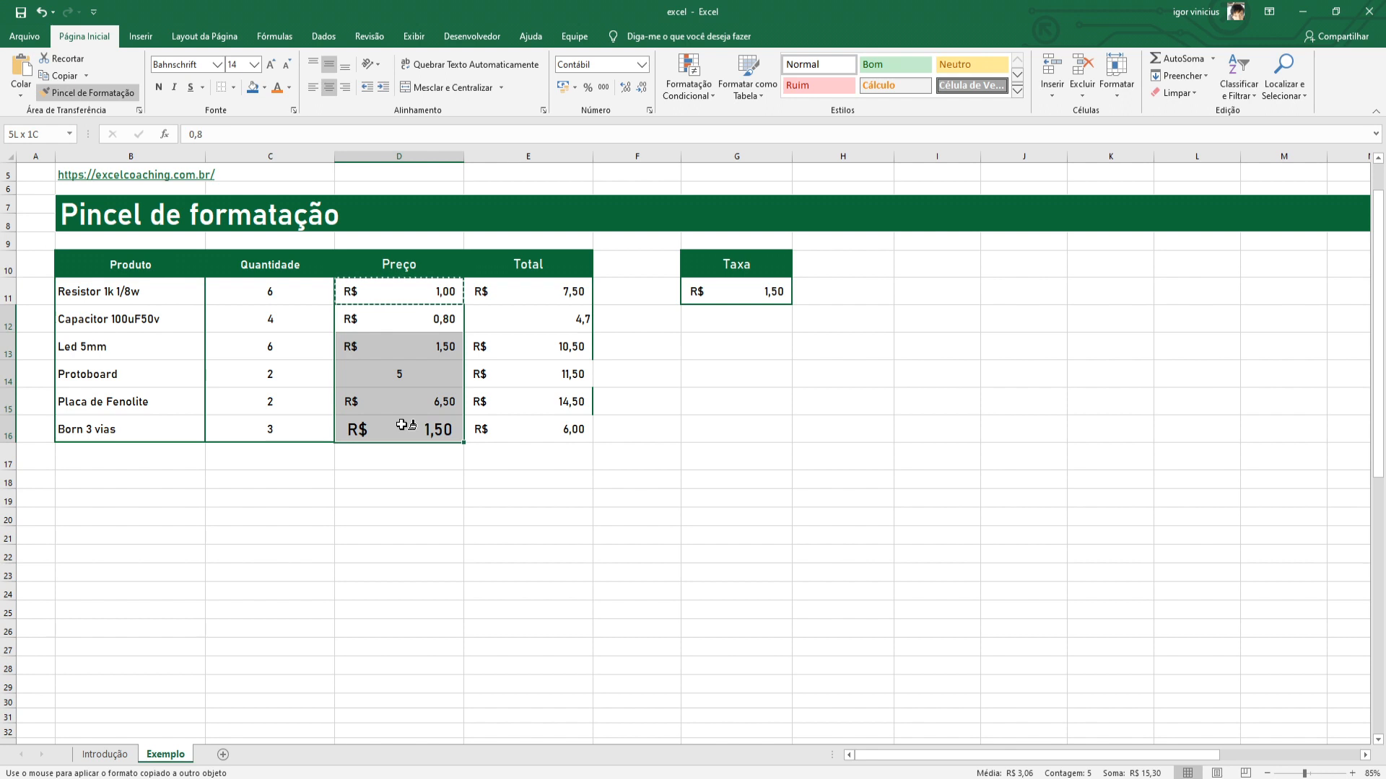
{"action": "left_click", "coordinate": [678, 550]}
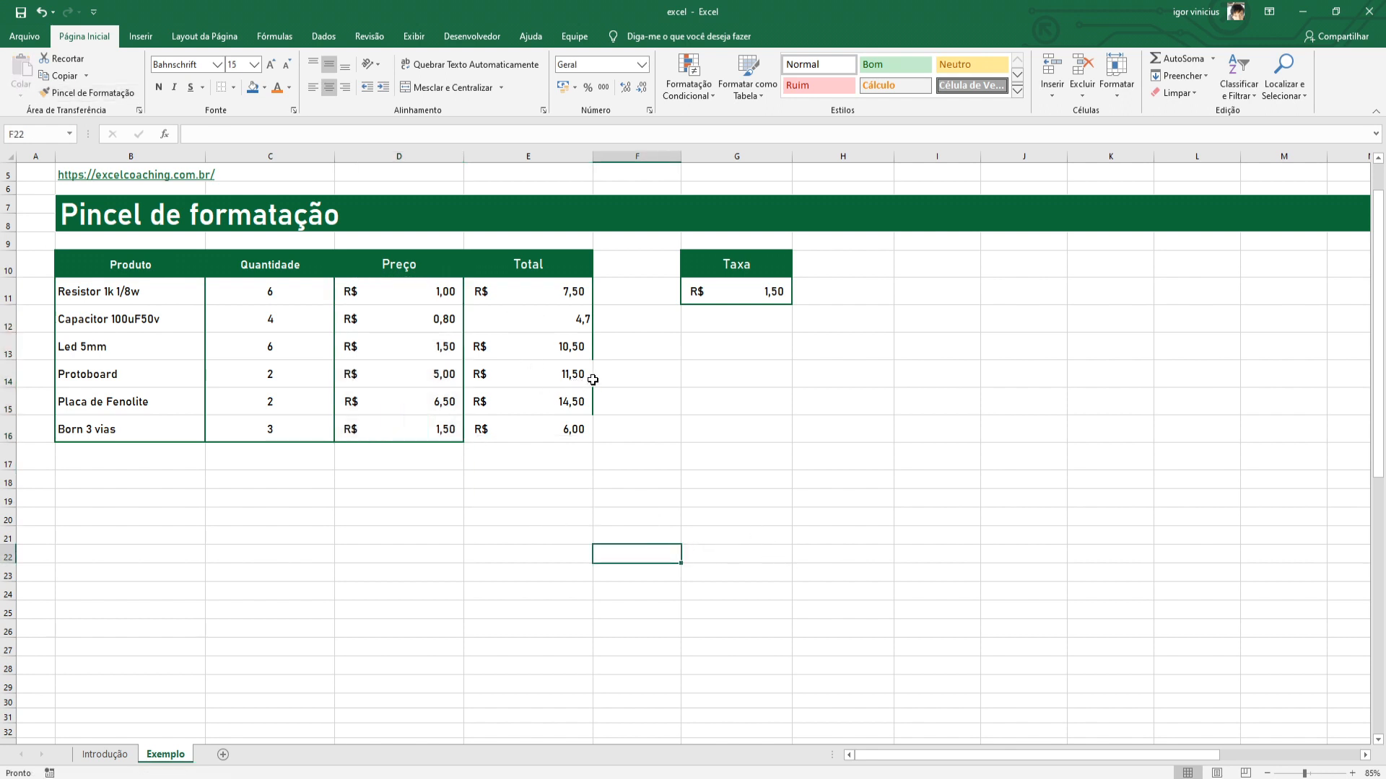
Apply the formatting of total cell E11 to the other Total cells down to E16 with the Format Painter
{"action": "left_click", "coordinate": [541, 296]}
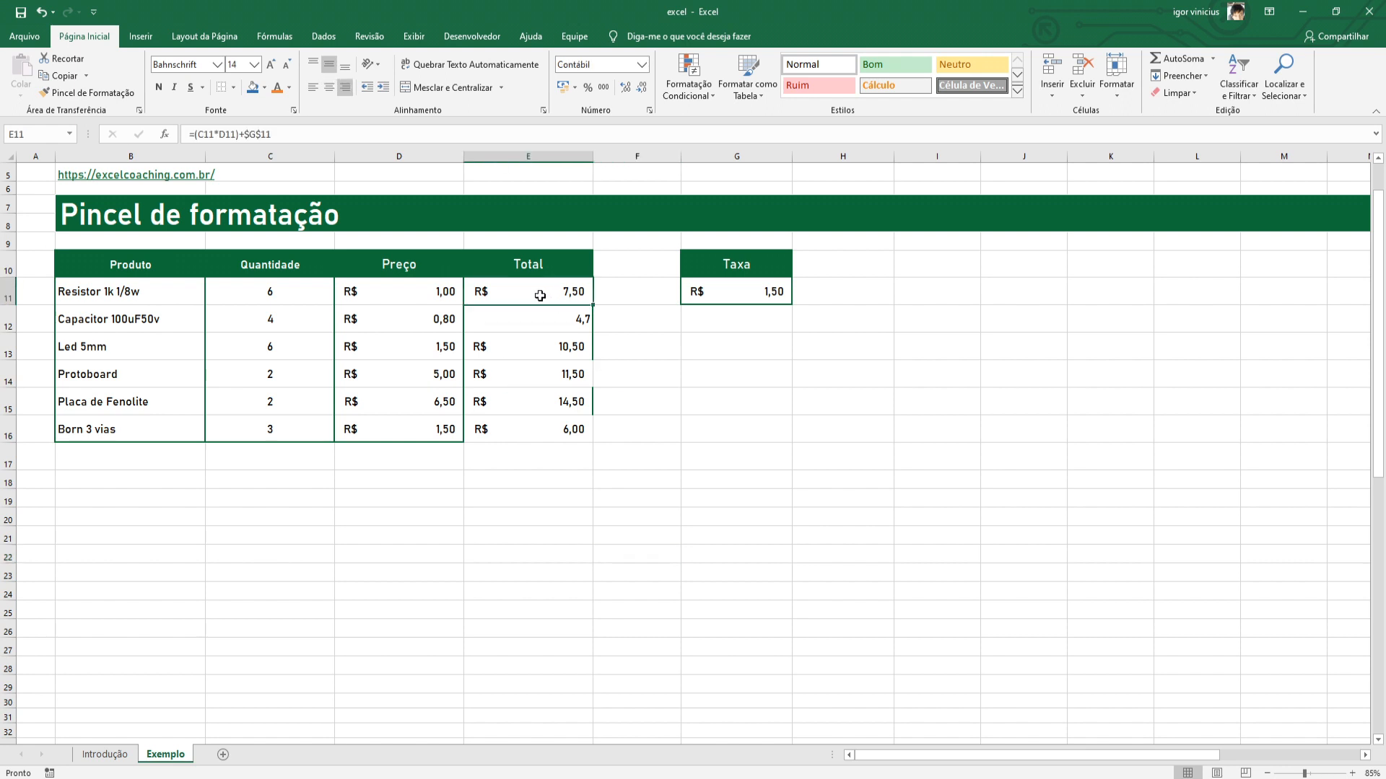
{"action": "left_click", "coordinate": [111, 94]}
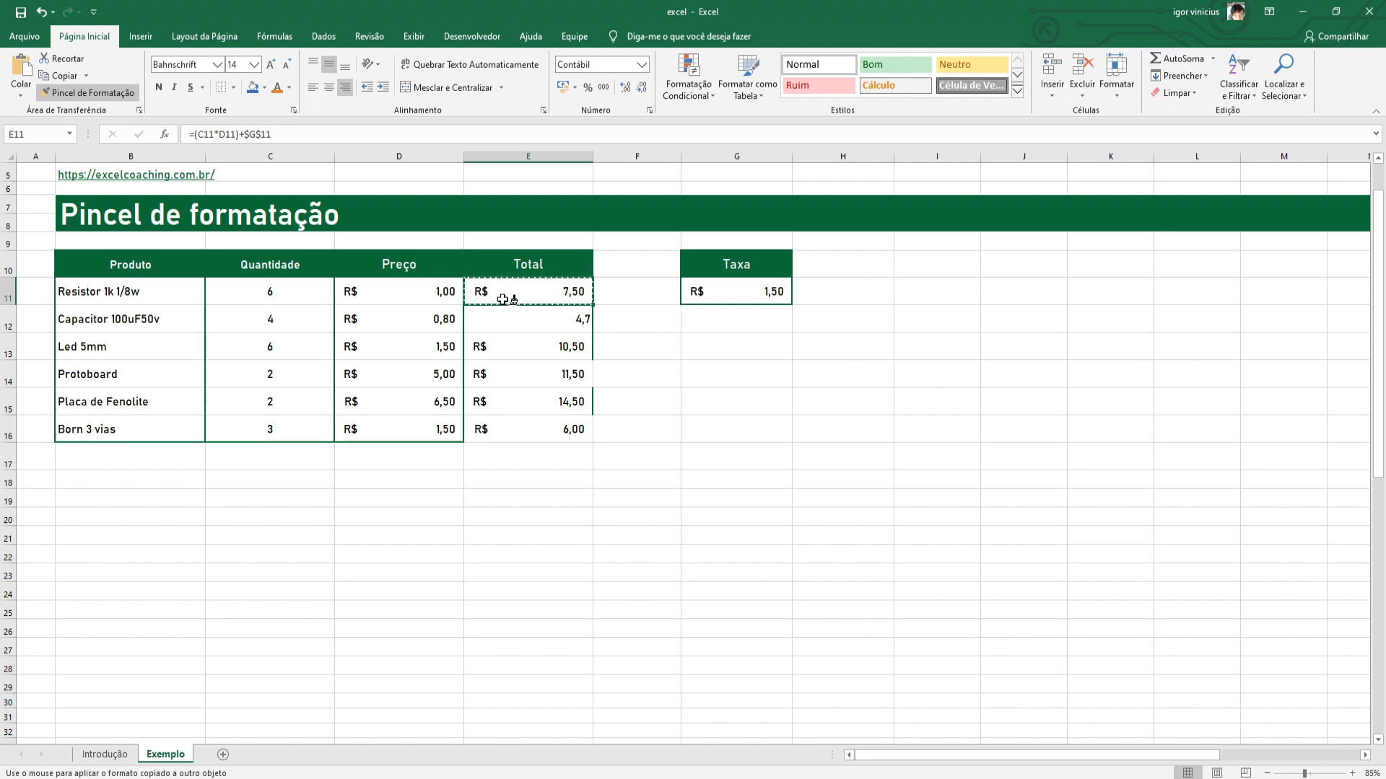
{"action": "left_click_drag", "start_coordinate": [505, 319], "coordinate": [521, 430]}
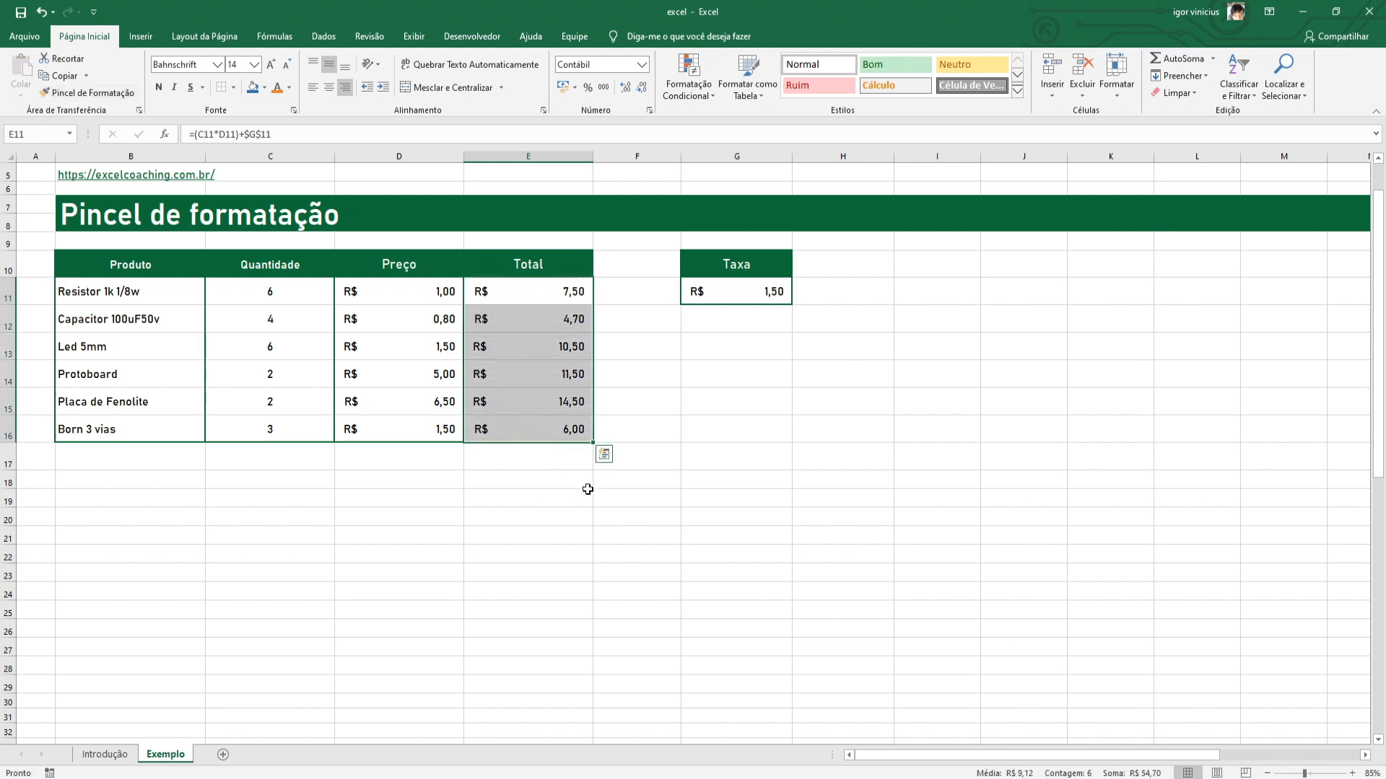
{"action": "left_click", "coordinate": [582, 516]}
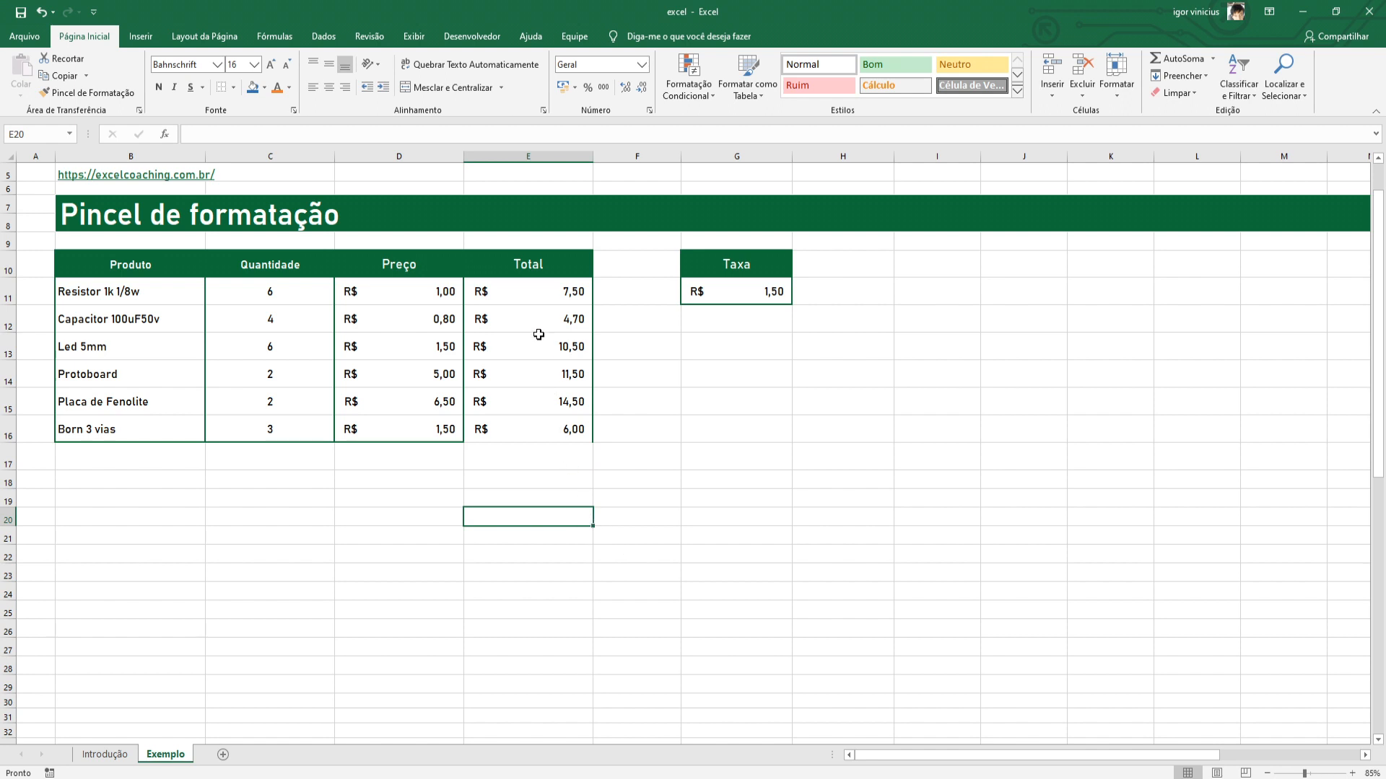
Give the last Total cell, E16, the bottom border by copying the formatting of D16 with the Format Painter
{"action": "left_click", "coordinate": [540, 294]}
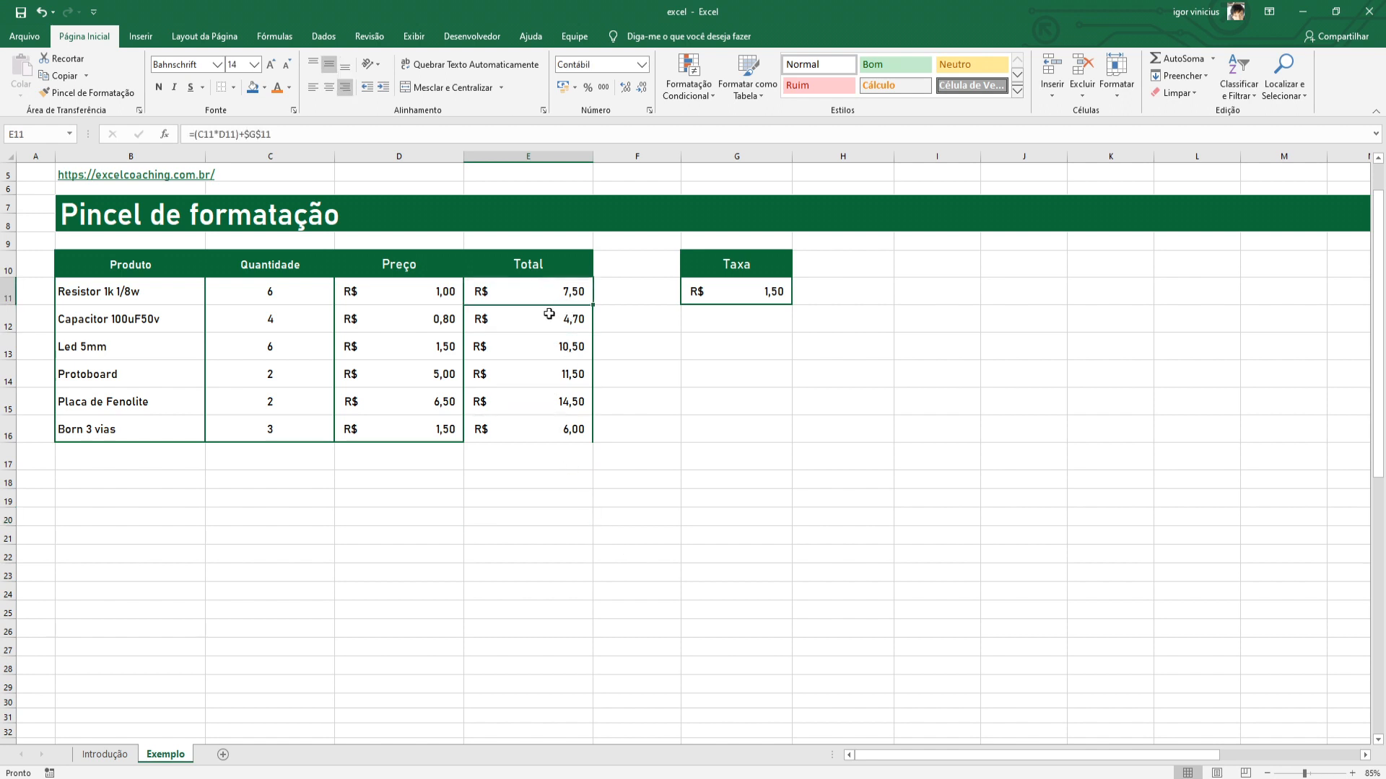
{"action": "left_click", "coordinate": [640, 309]}
{"action": "left_click", "coordinate": [563, 296]}
{"action": "left_click", "coordinate": [534, 429]}
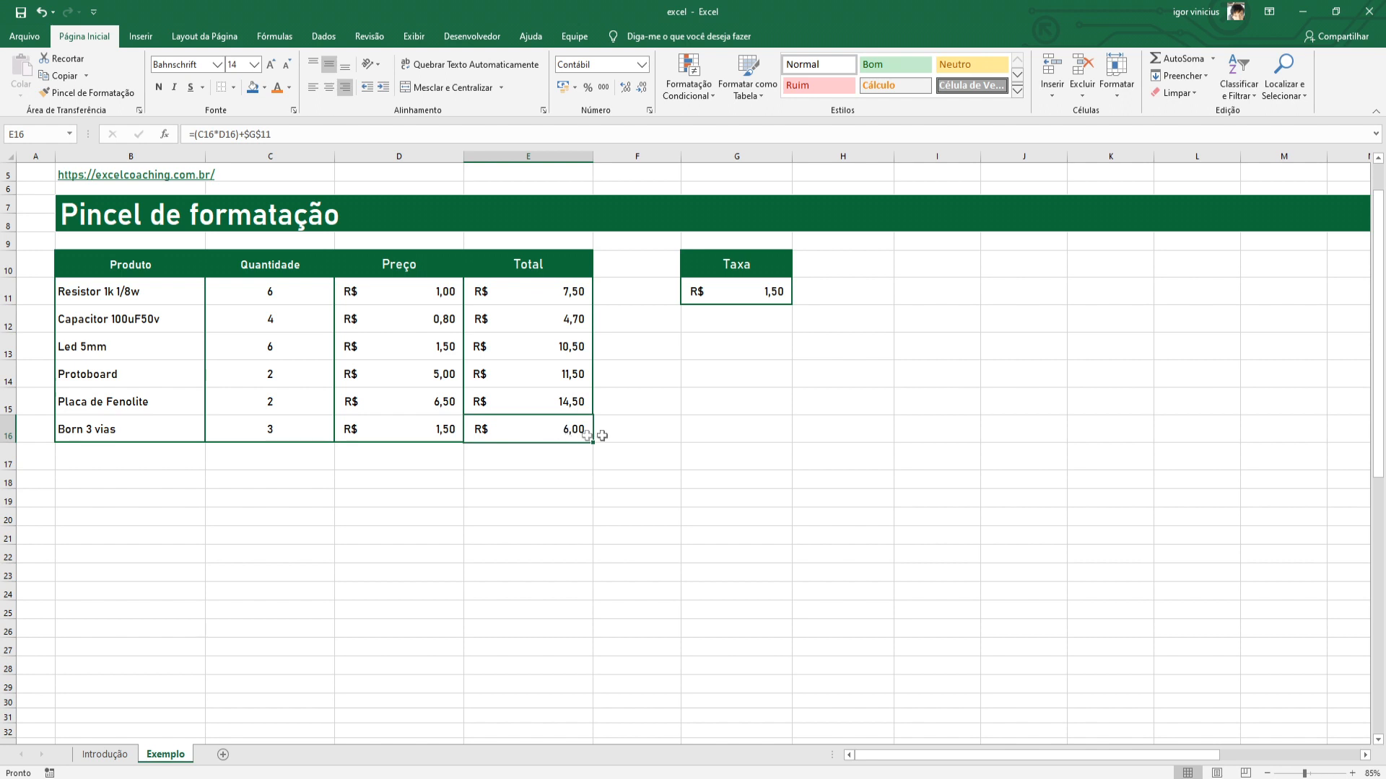
{"action": "left_click", "coordinate": [638, 429]}
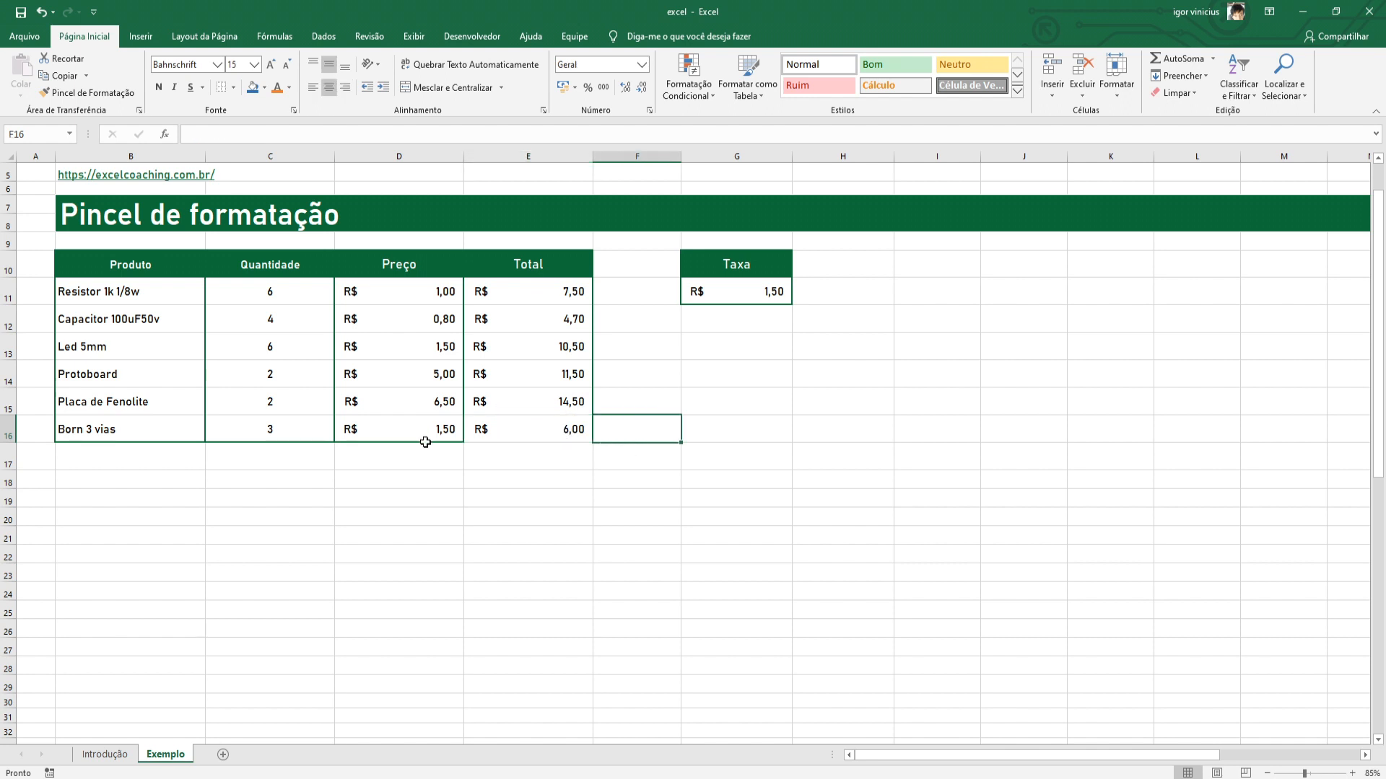
{"action": "left_click", "coordinate": [418, 429]}
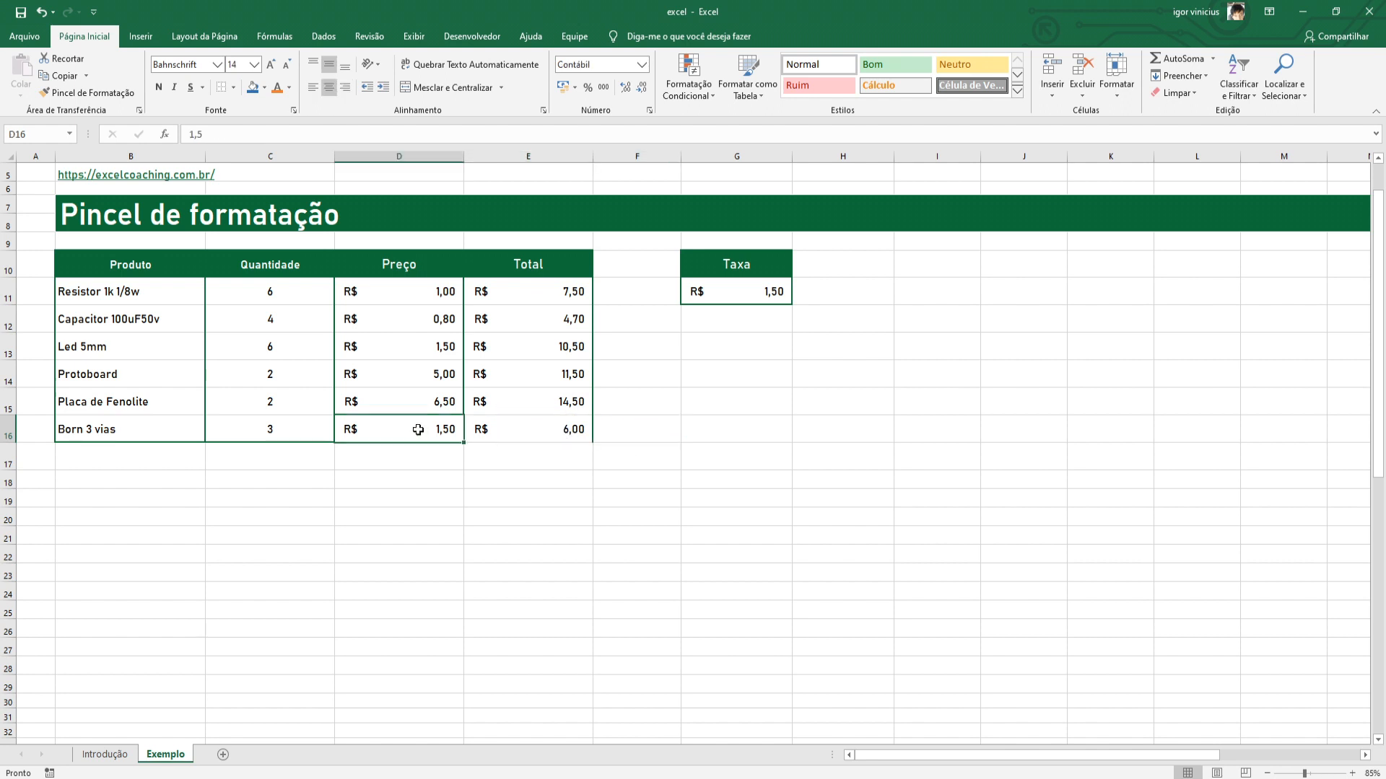
{"action": "left_click", "coordinate": [119, 97]}
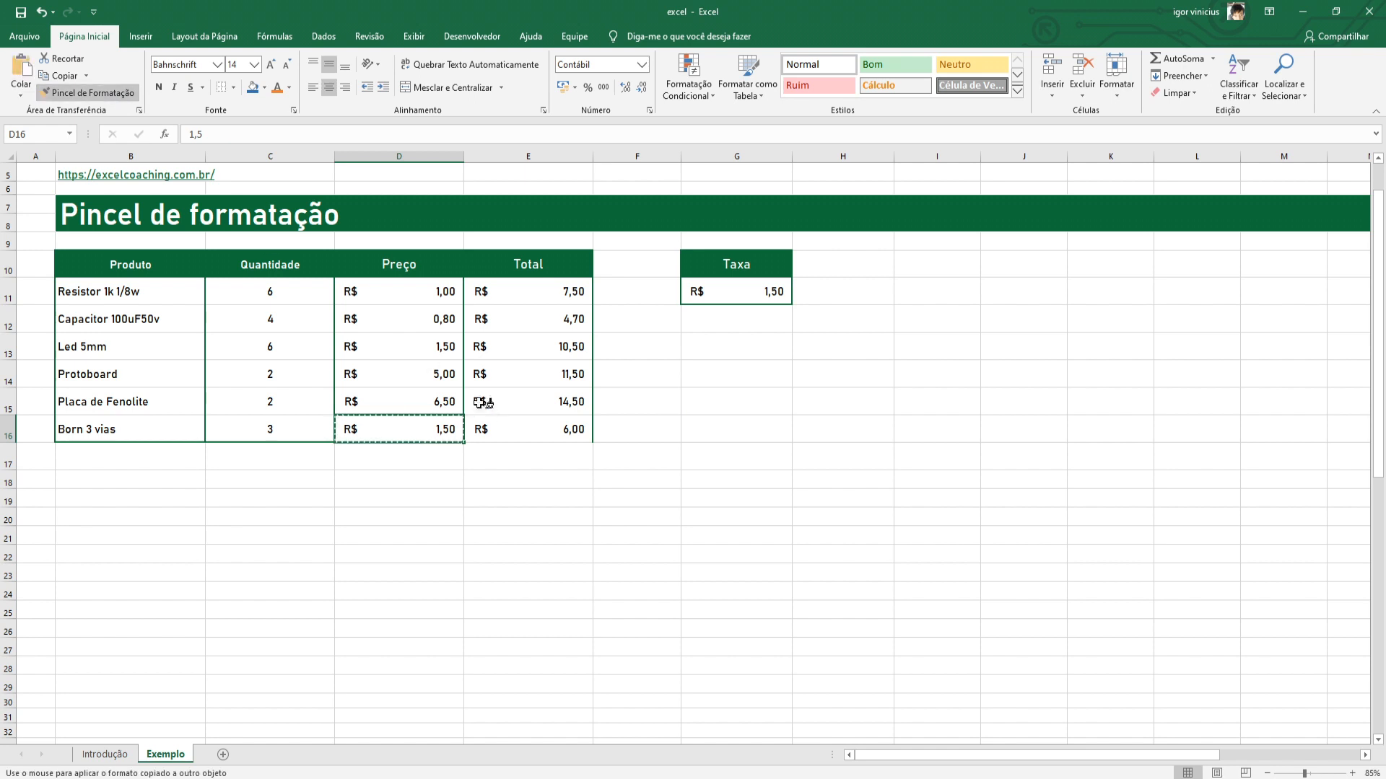
{"action": "left_click", "coordinate": [510, 431]}
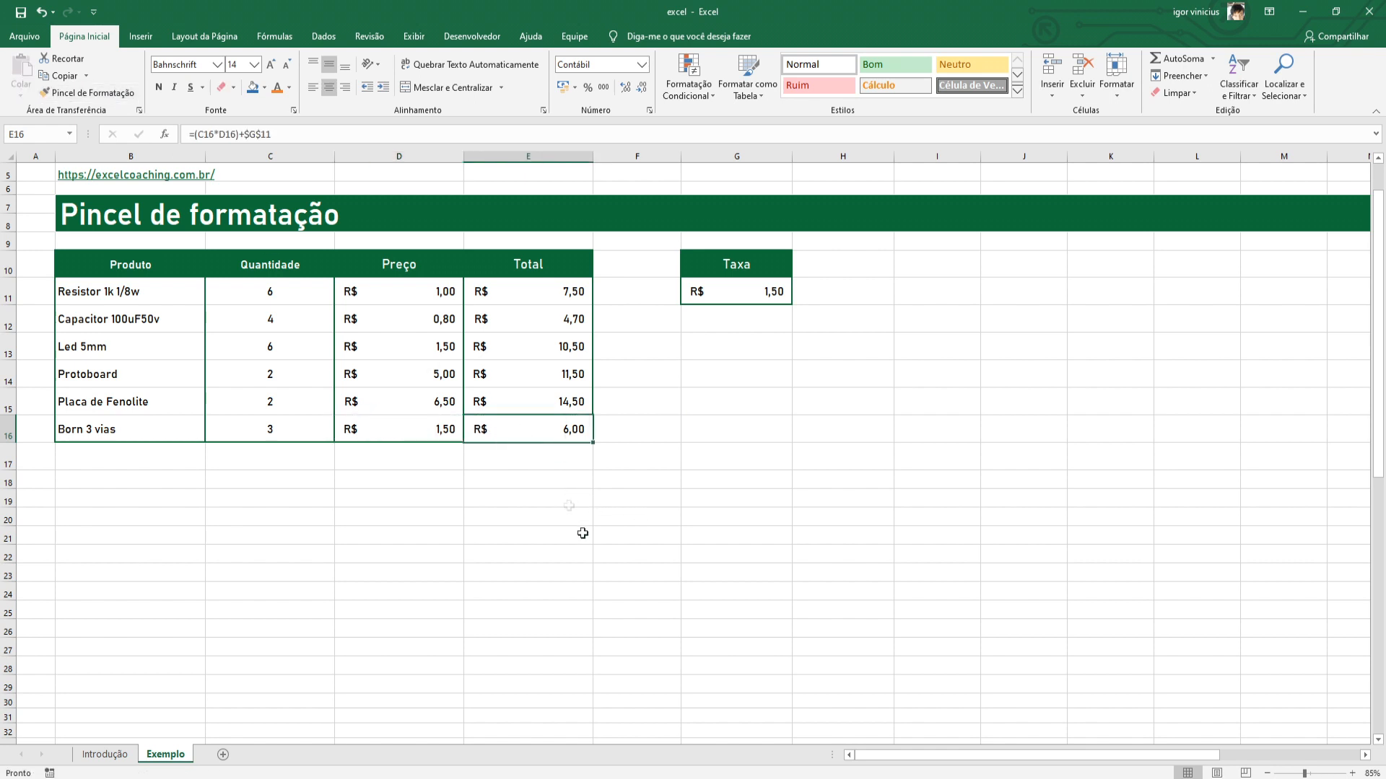
{"action": "left_click", "coordinate": [629, 542]}
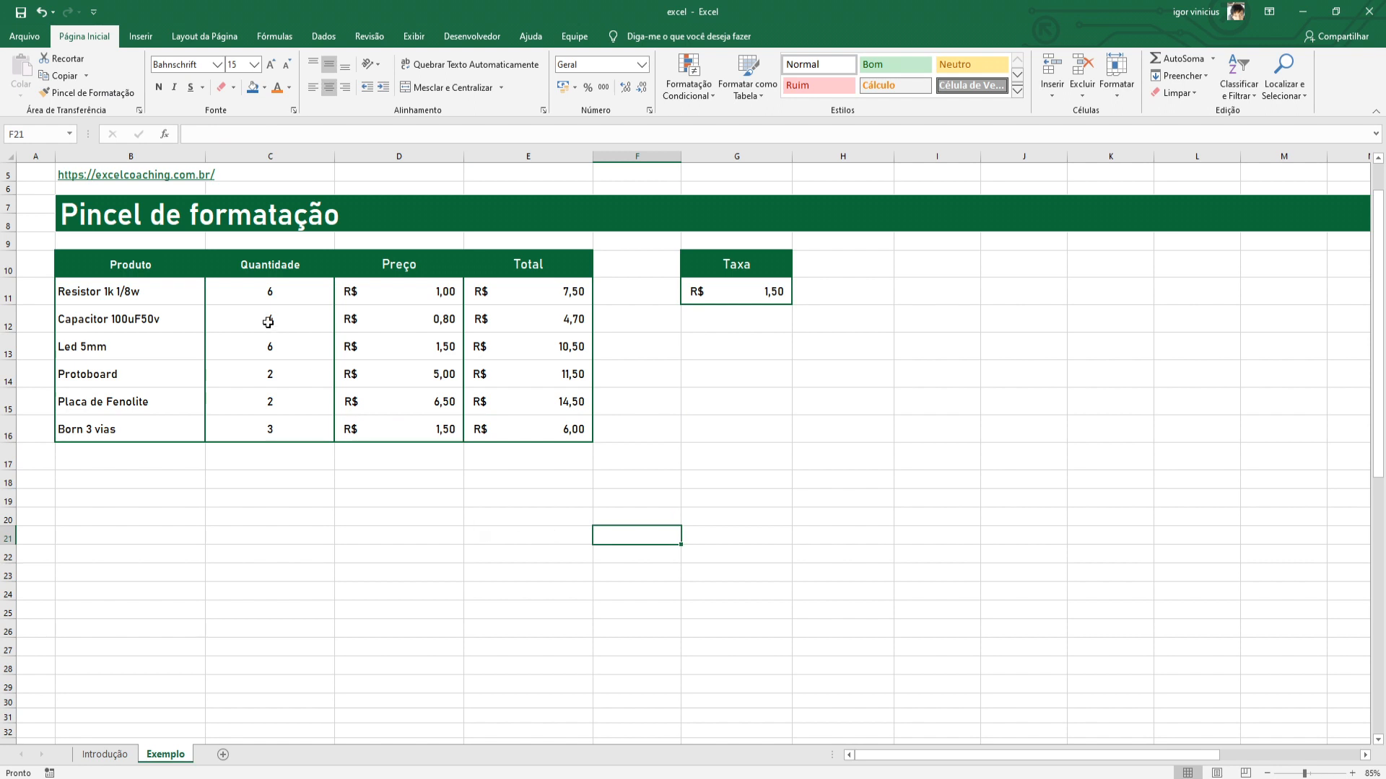
Copy the formatting of the whole table B10:E16 to an empty area starting at I10 with the Format Painter
{"action": "left_click_drag", "start_coordinate": [101, 261], "coordinate": [554, 431]}
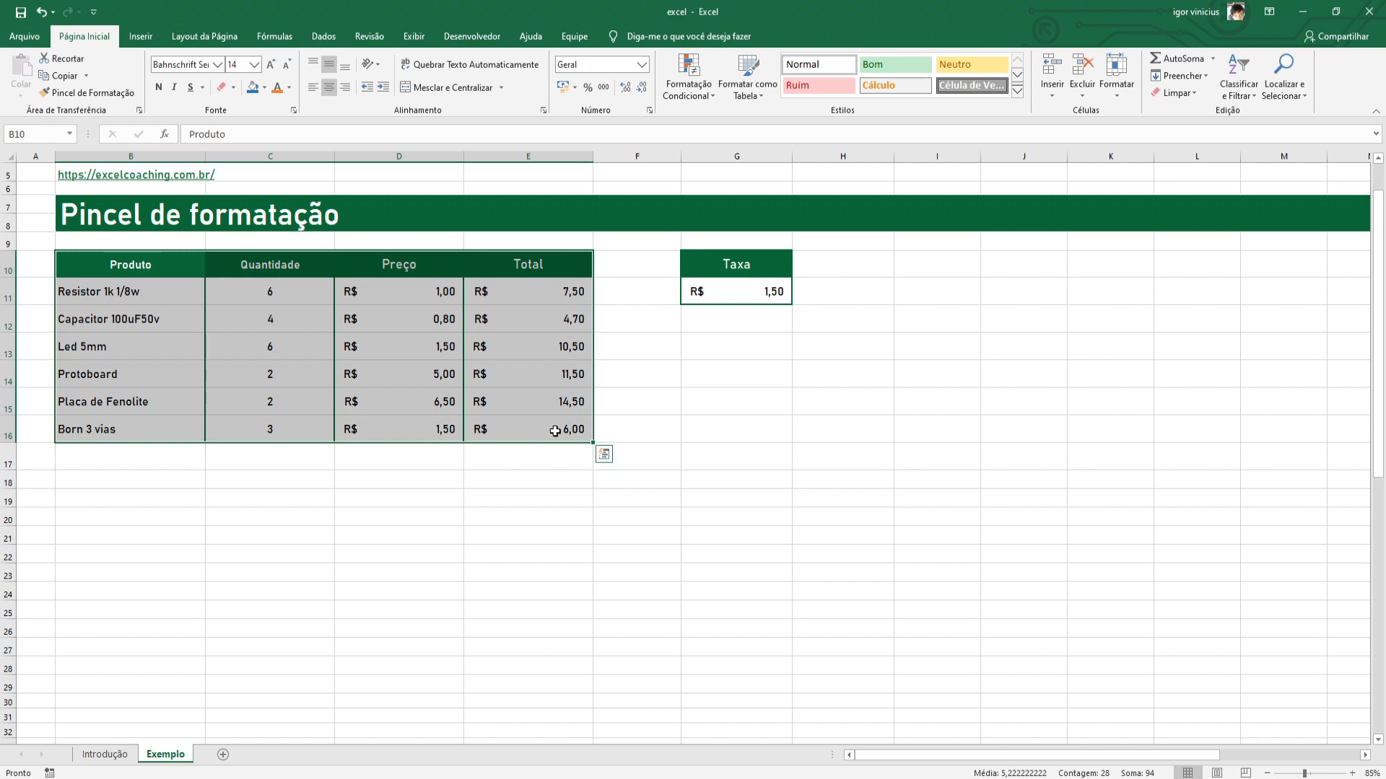
{"action": "left_click", "coordinate": [120, 94]}
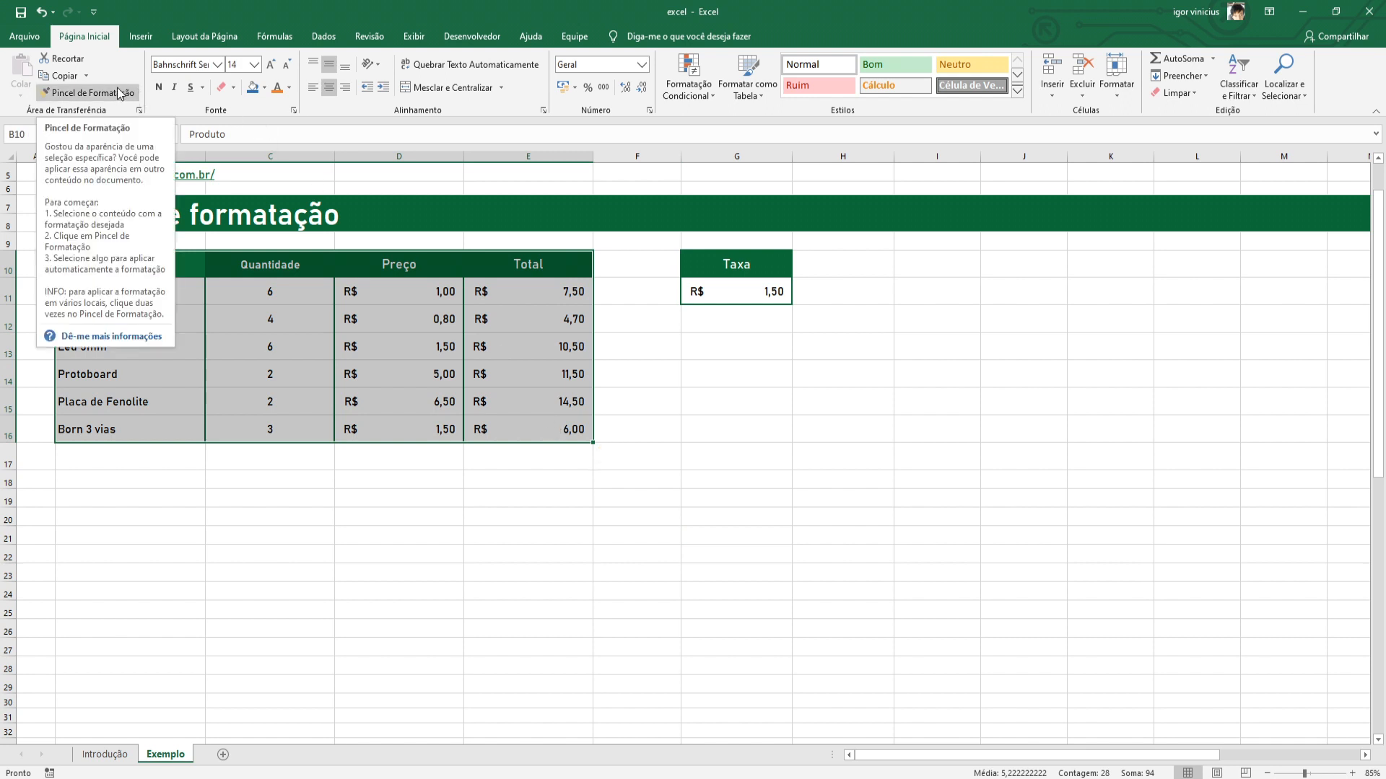
{"action": "left_click", "coordinate": [119, 94]}
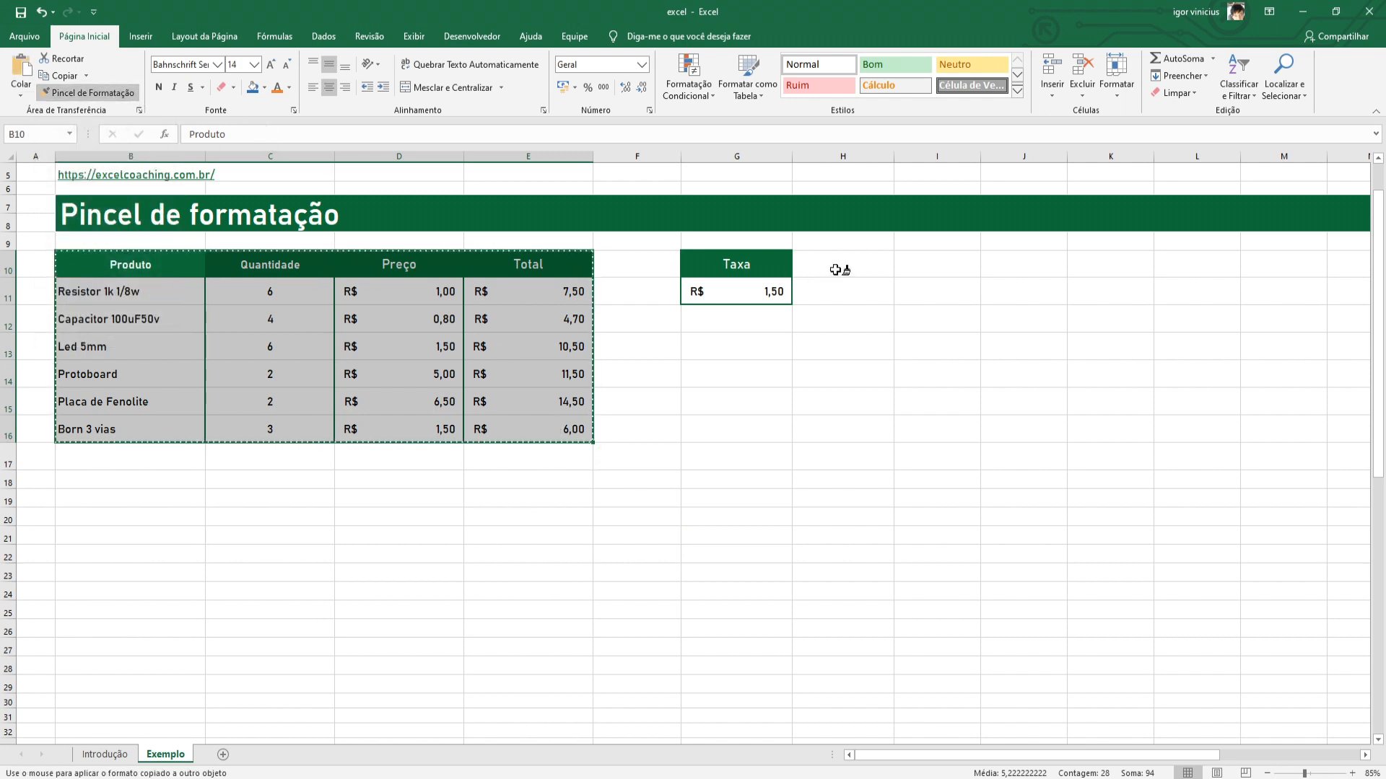
{"action": "left_click", "coordinate": [919, 270]}
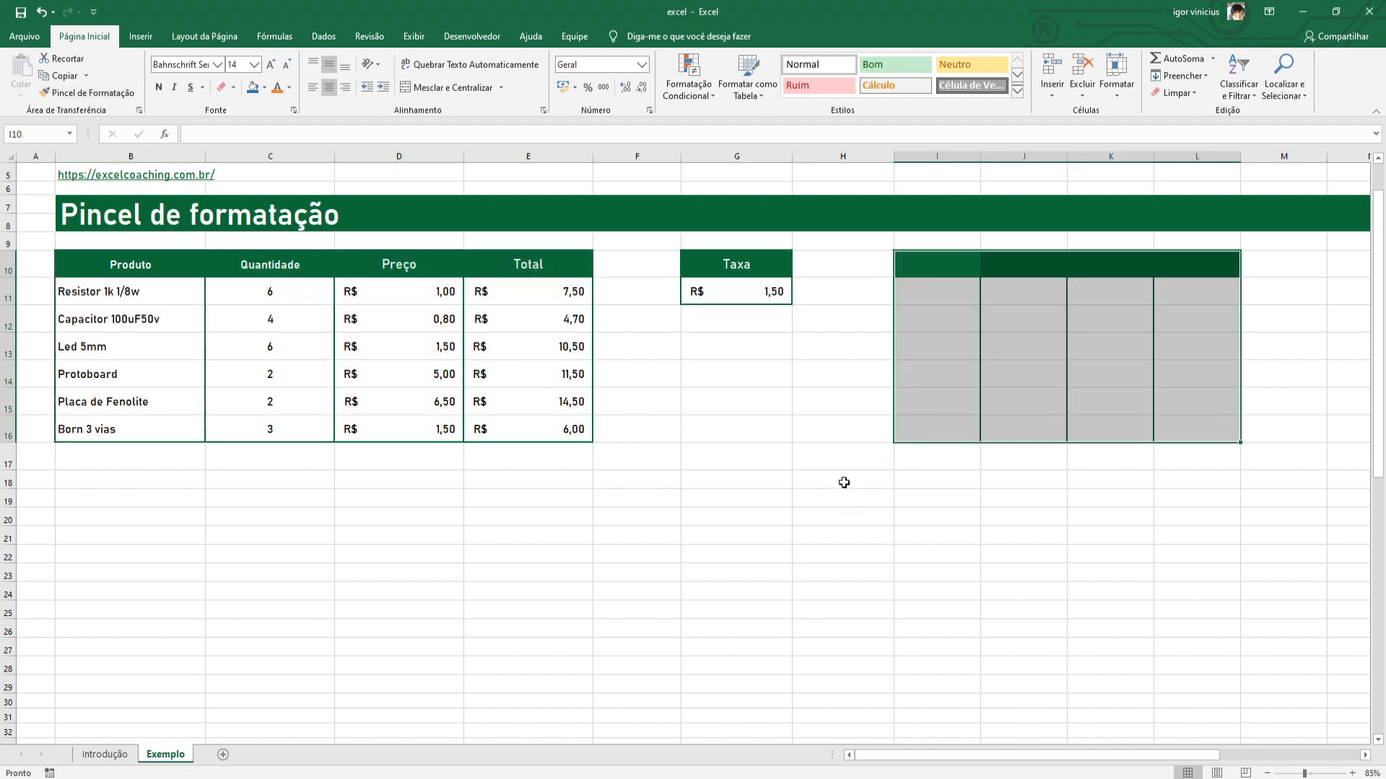
{"action": "left_click", "coordinate": [857, 459]}
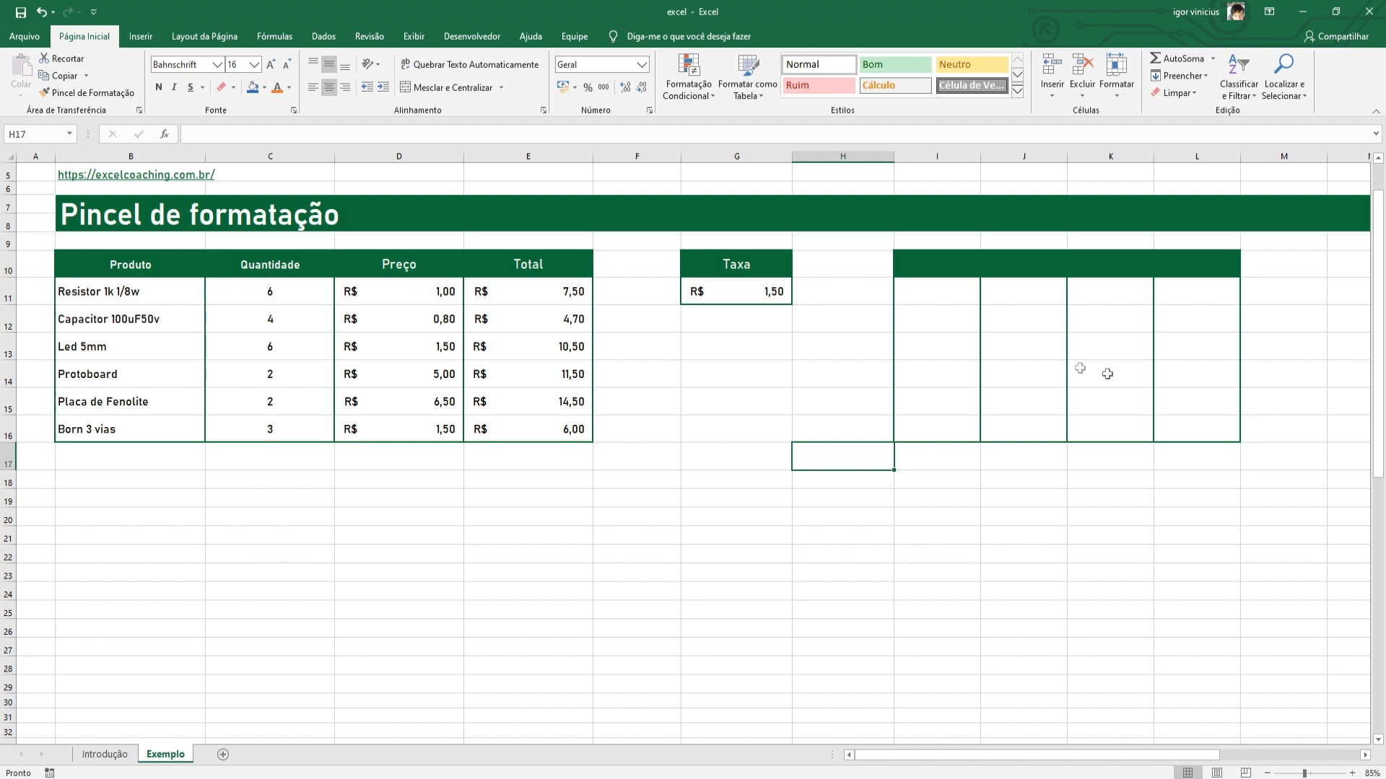
Check the number formats carried over to the new table's cells I11 and K11
{"action": "left_click", "coordinate": [946, 291]}
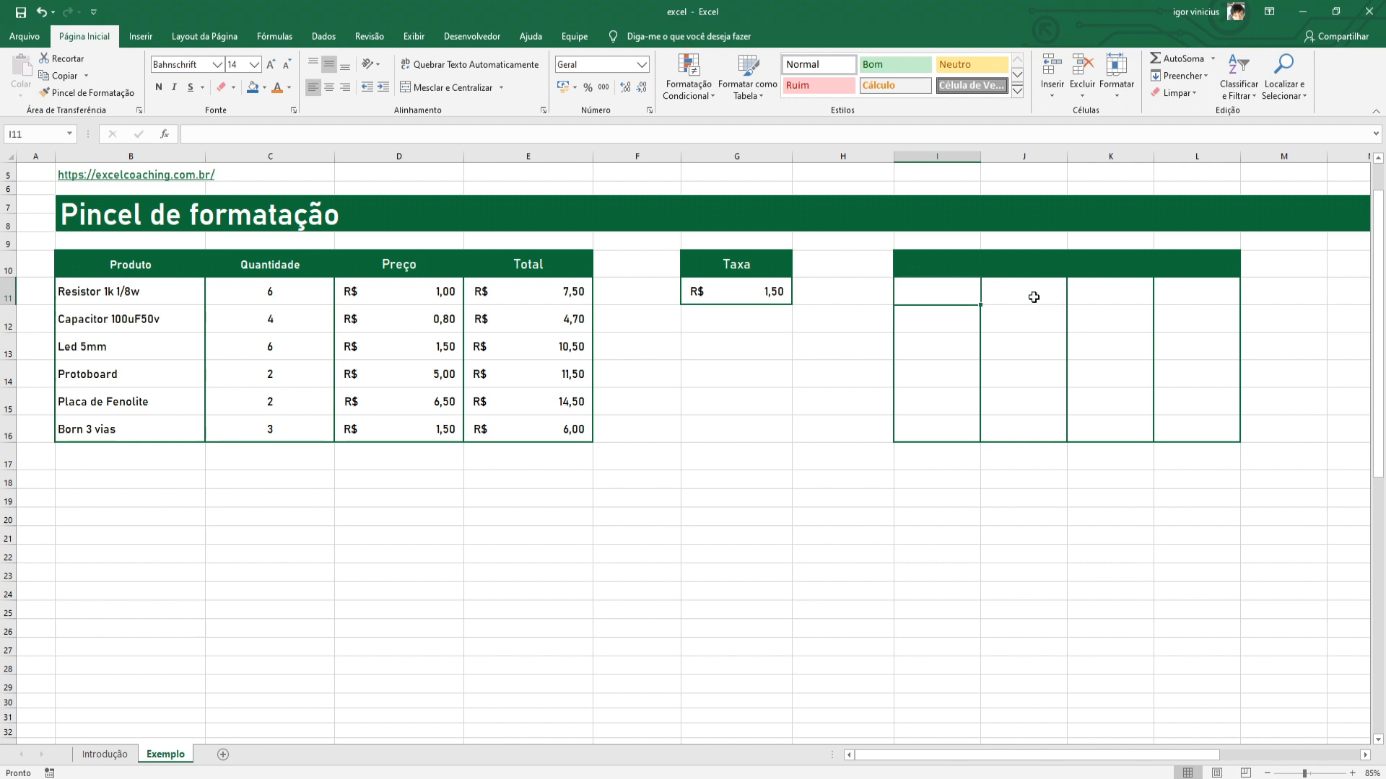
{"action": "left_click", "coordinate": [1095, 302]}
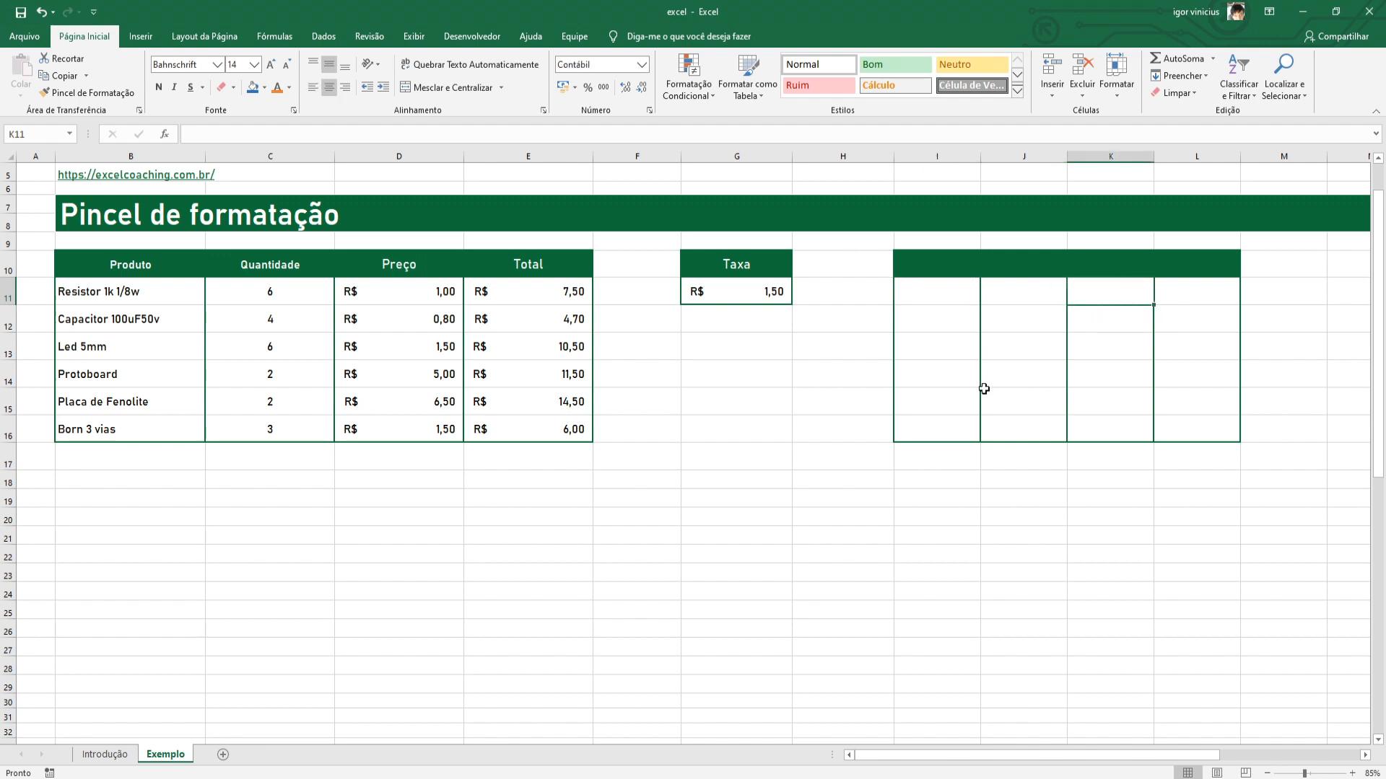
{"action": "left_click", "coordinate": [642, 65]}
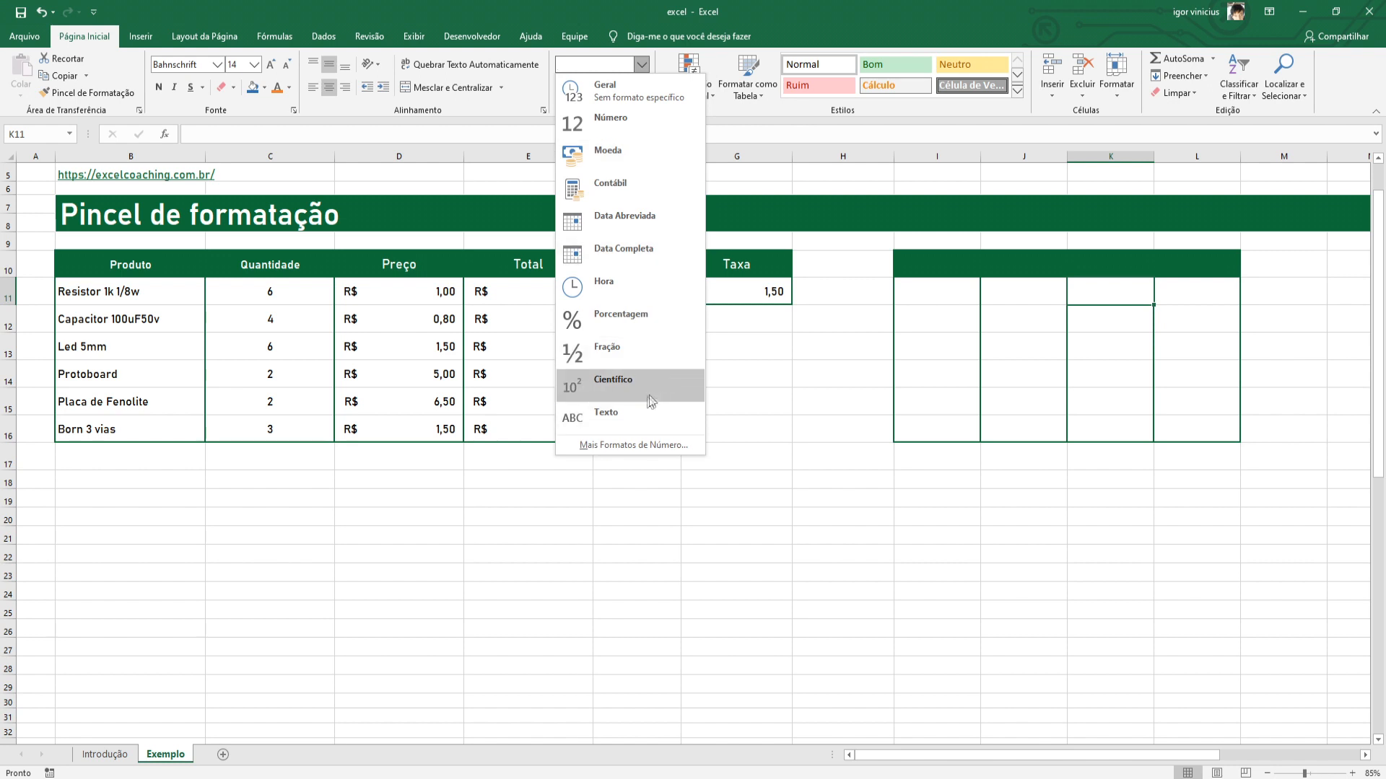
{"action": "left_click", "coordinate": [853, 536]}
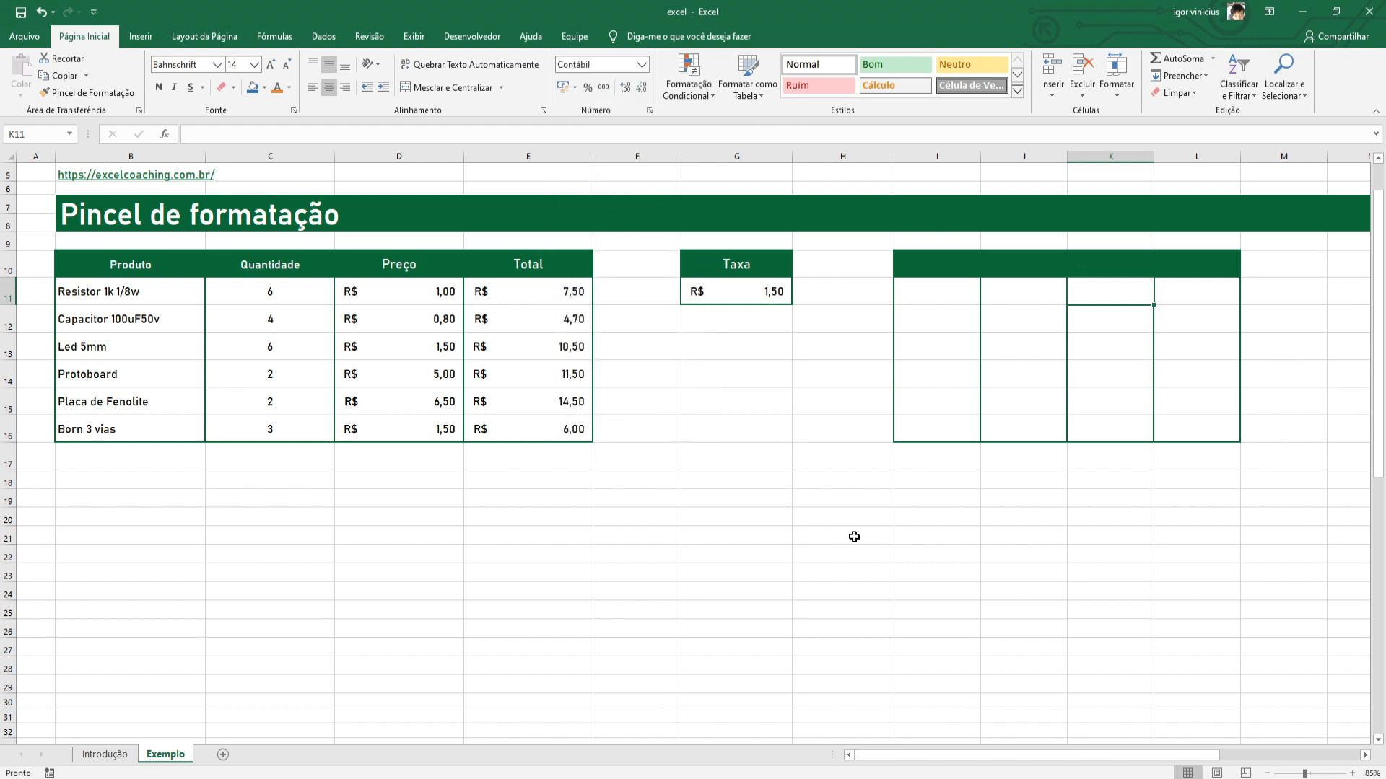